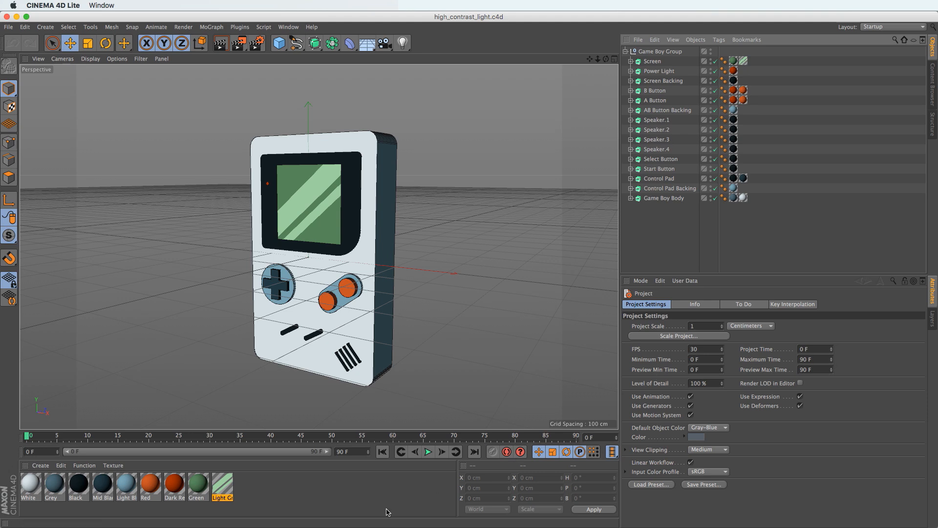
Step: Open the White material and inspect its Luminance and Color channel settings
double_click(37, 491)
left_click_drag(324, 70, 631, 153)
left_click(471, 268)
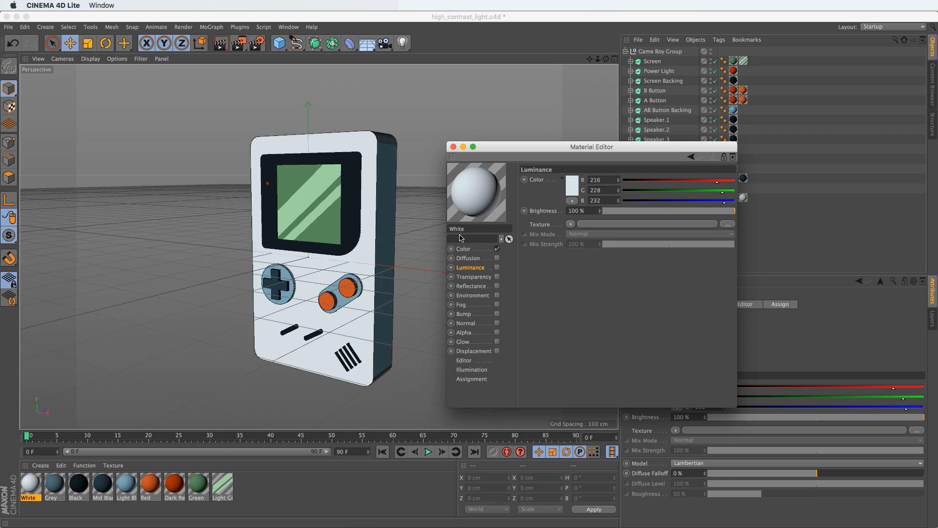
left_click(463, 250)
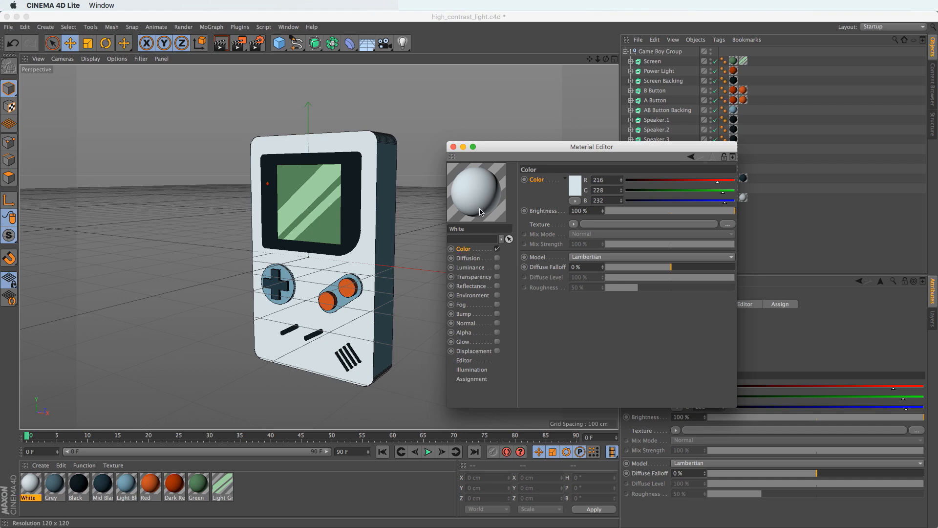
Step: Try the White material with Luminance enabled instead of Color, and restore the Color channel
left_click(498, 249)
left_click(497, 267)
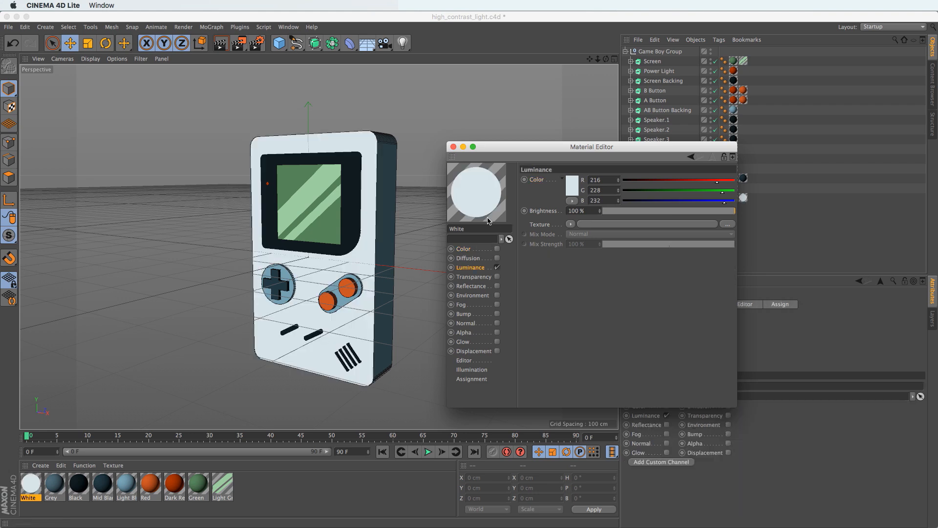
left_click(497, 267)
left_click(498, 249)
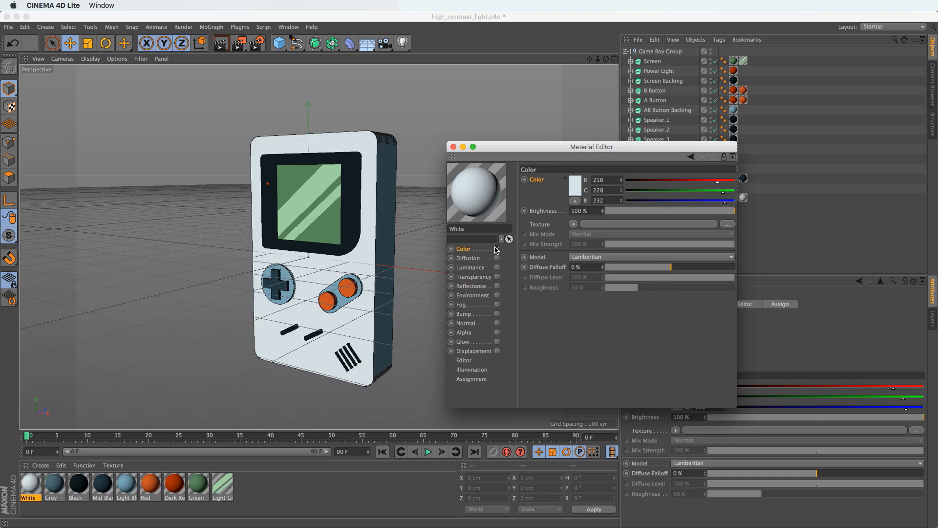
Step: Review the channel settings of the light blue, red, dark red and green materials, and close the material editor
left_click(131, 489)
left_click(155, 488)
left_click(182, 487)
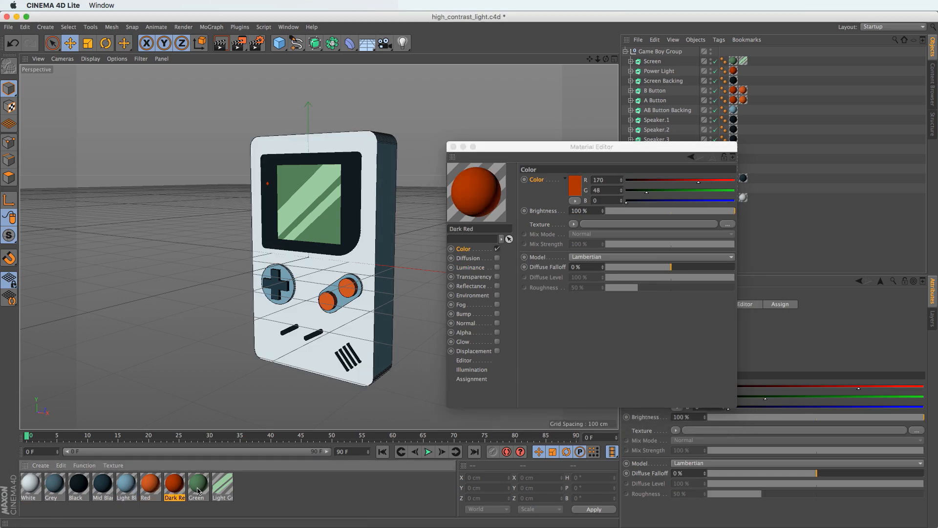
left_click(198, 488)
left_click(470, 268)
left_click(466, 249)
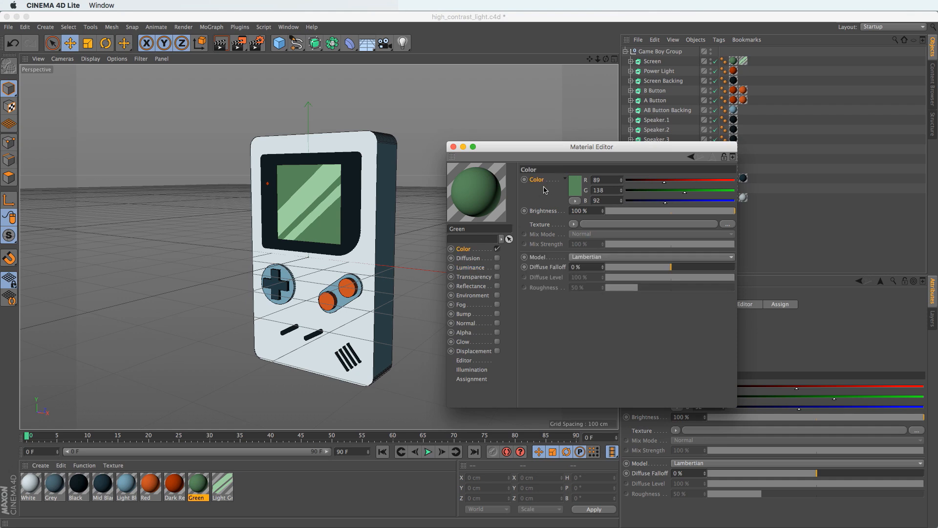
right_click(540, 182)
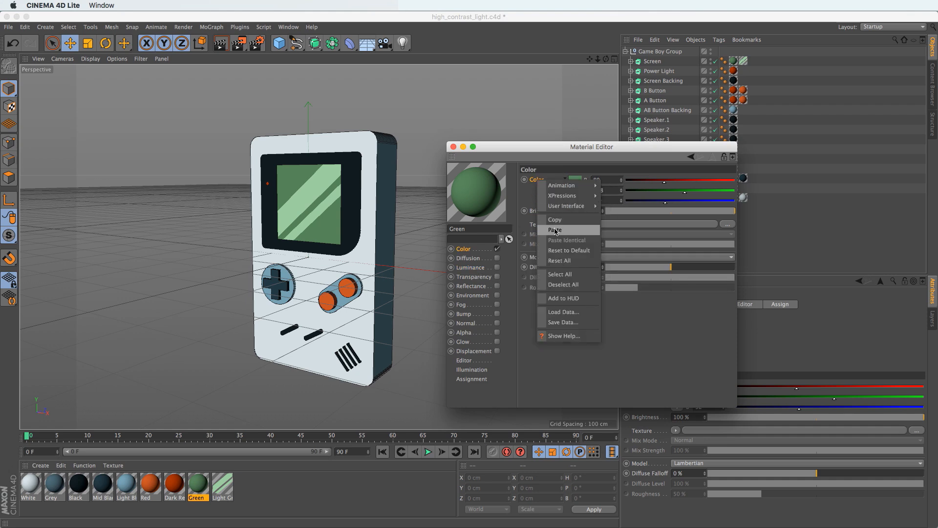
left_click(516, 278)
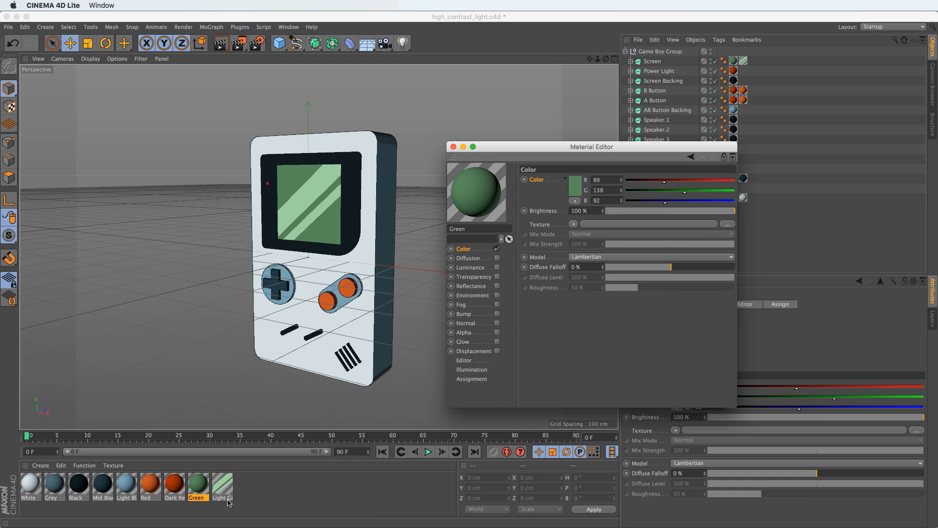
left_click(453, 146)
Step: Turn on the Interactive Render Region and add an omni light to the scene
left_click_drag(239, 43, 294, 134)
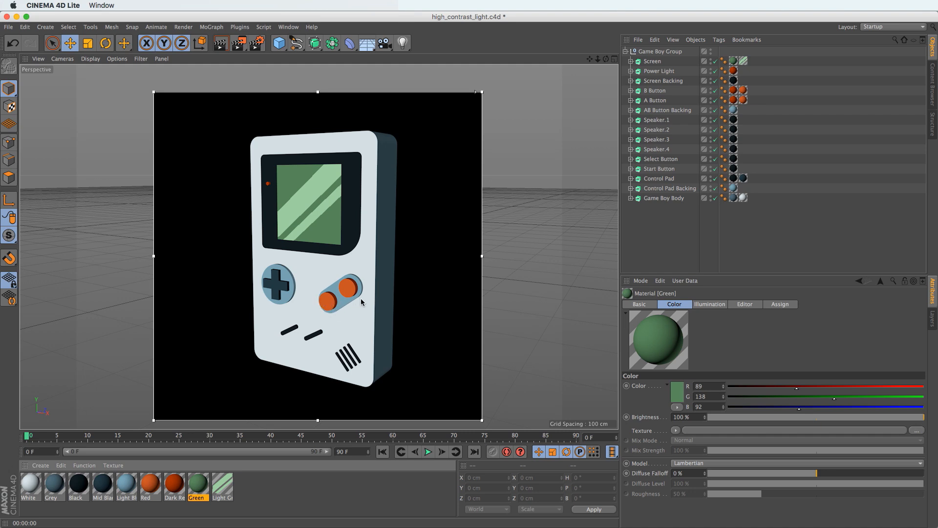
left_click_drag(403, 44, 431, 57)
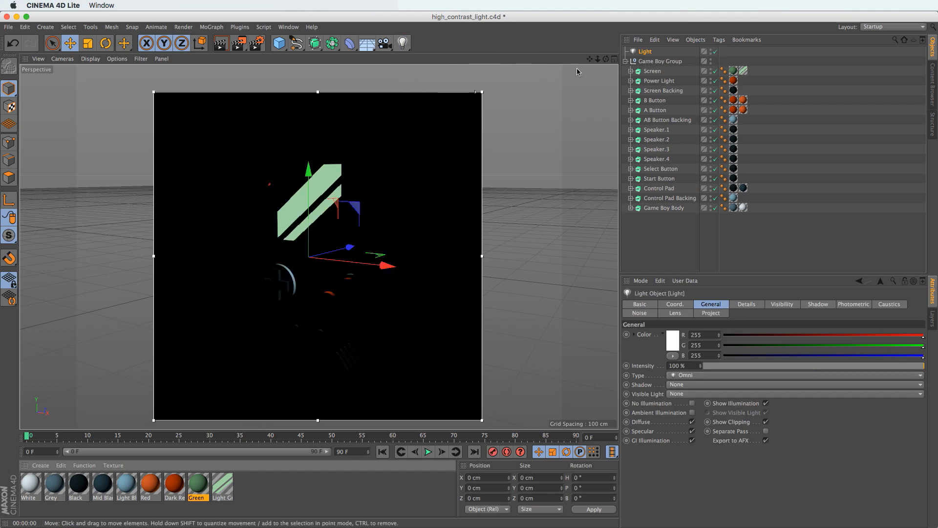
Step: Move the light in front of the Game Boy's upper left corner, to about X -124, Y 220, Z -260 cm
left_click(612, 59)
right_click_drag(453, 178, 442, 185, "alt")
right_click_drag(470, 153, 342, 195, "alt")
right_click_drag(432, 161, 511, 153, "alt")
middle_click_drag(511, 151, 484, 131, "alt")
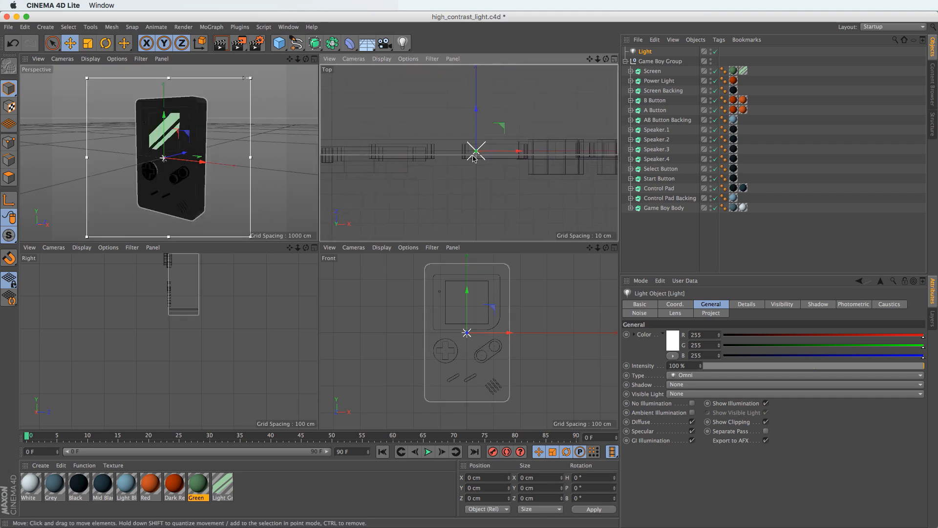
right_click_drag(477, 163, 476, 134, "alt")
left_click_drag(477, 124, 476, 218)
left_click_drag(179, 153, 147, 163)
left_click_drag(475, 303, 442, 246)
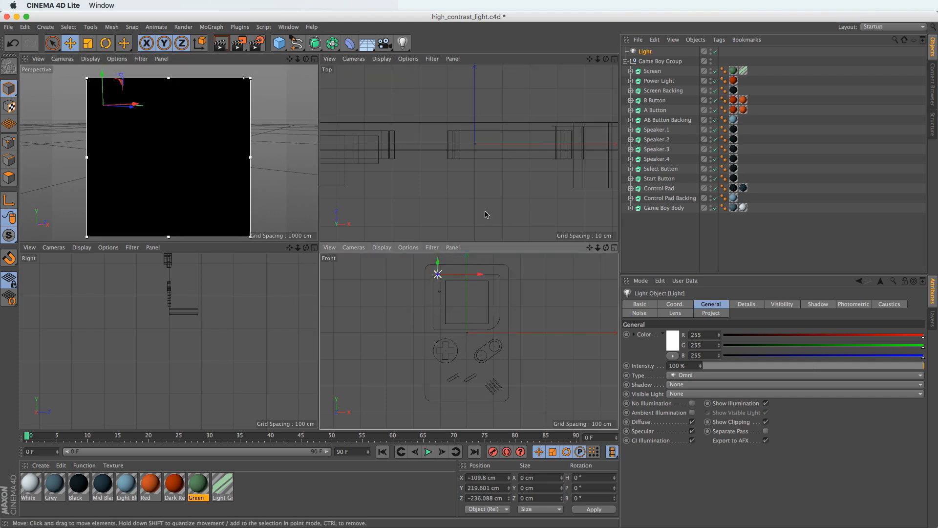
right_click_drag(445, 161, 362, 197, "alt")
left_click_drag(403, 212, 402, 223)
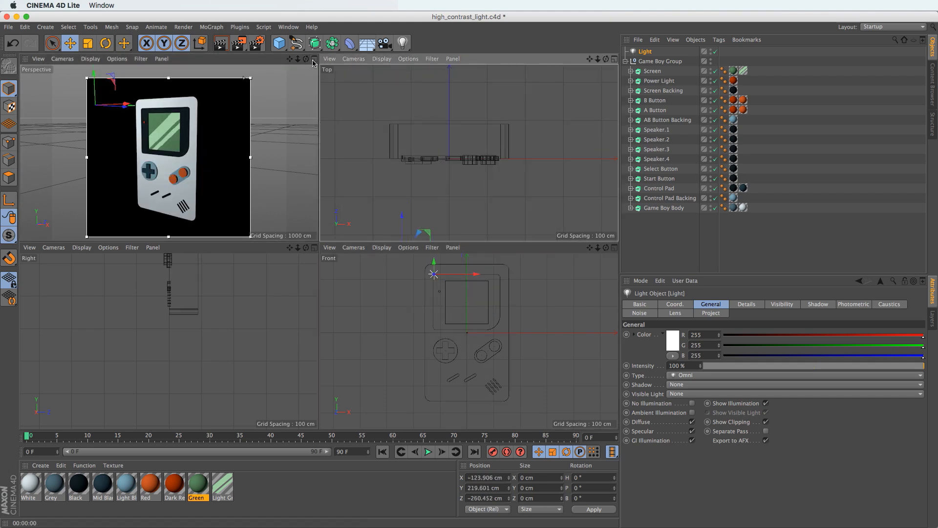
Step: Return to the full perspective view, enlarge the interactive render region around the Game Boy and deselect the light
key("F1")
scroll(346, 306, "down", 2)
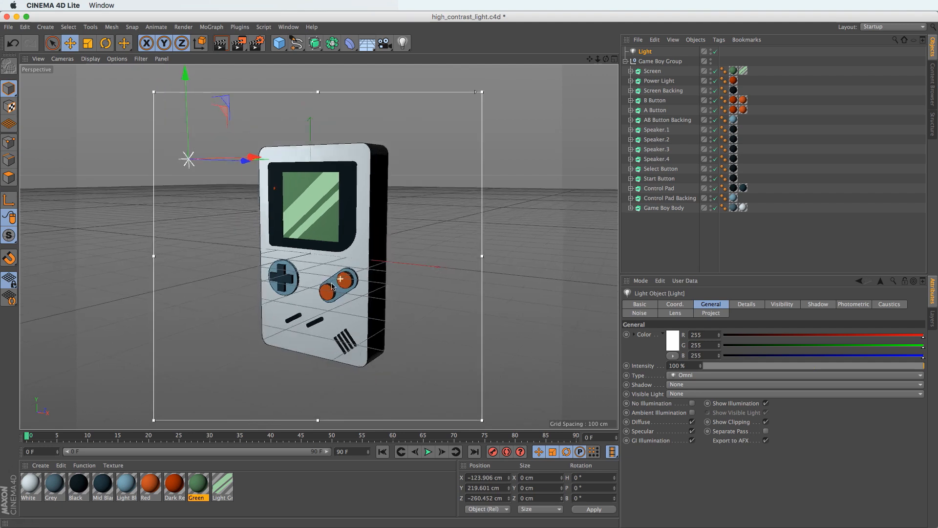
left_click_drag(153, 91, 145, 72)
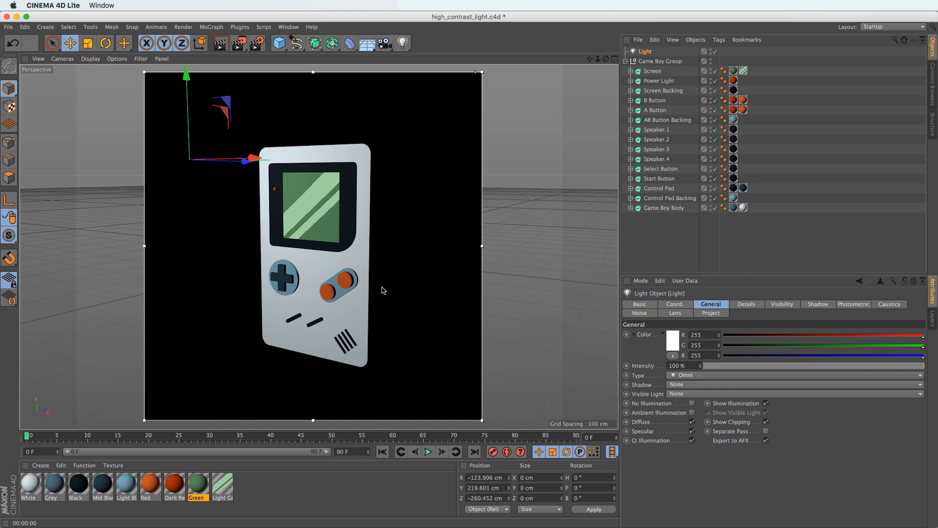
left_click(689, 240)
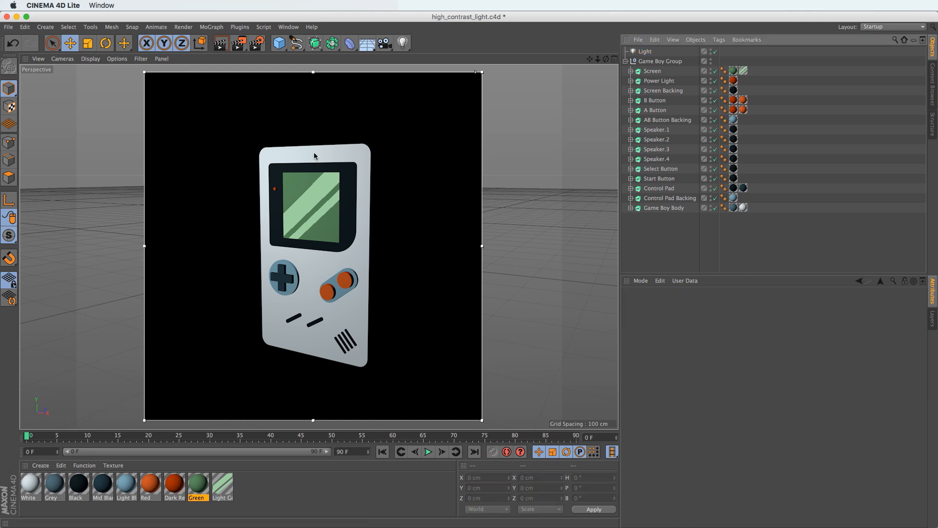
key("alt+r")
key("alt+r")
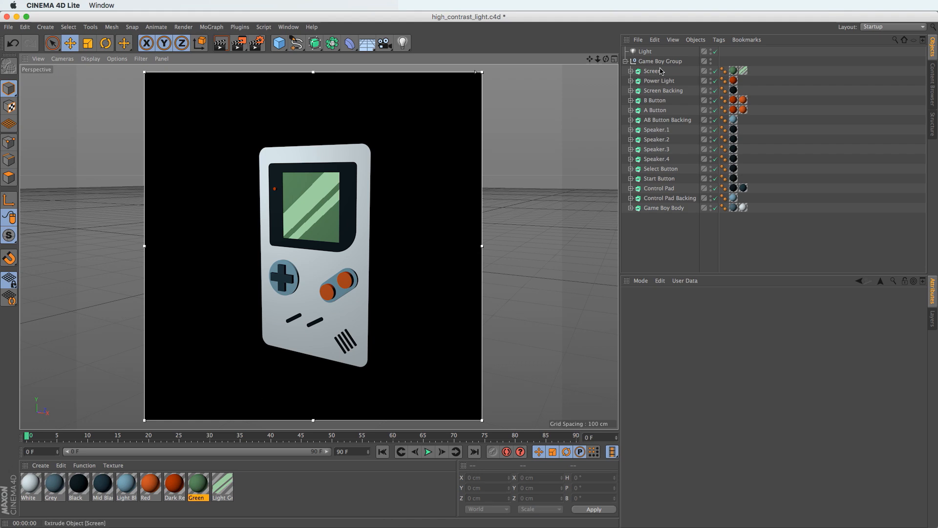
Step: Set the light's shadow type to Raytraced (Hard)
left_click(645, 52)
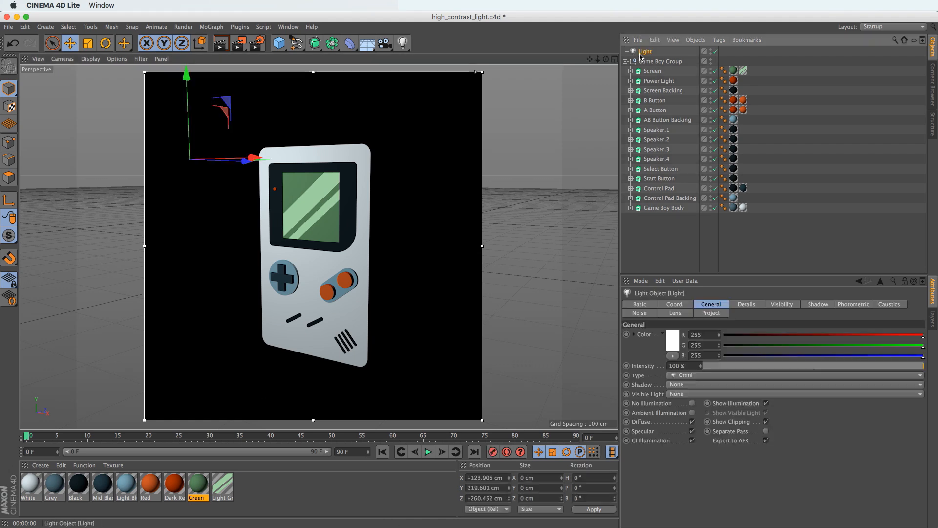
left_click(699, 385)
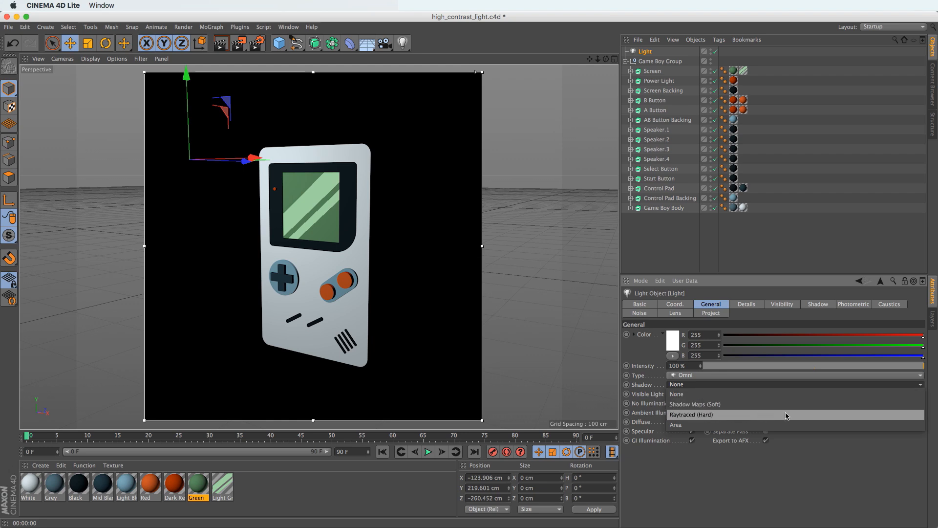
left_click(801, 416)
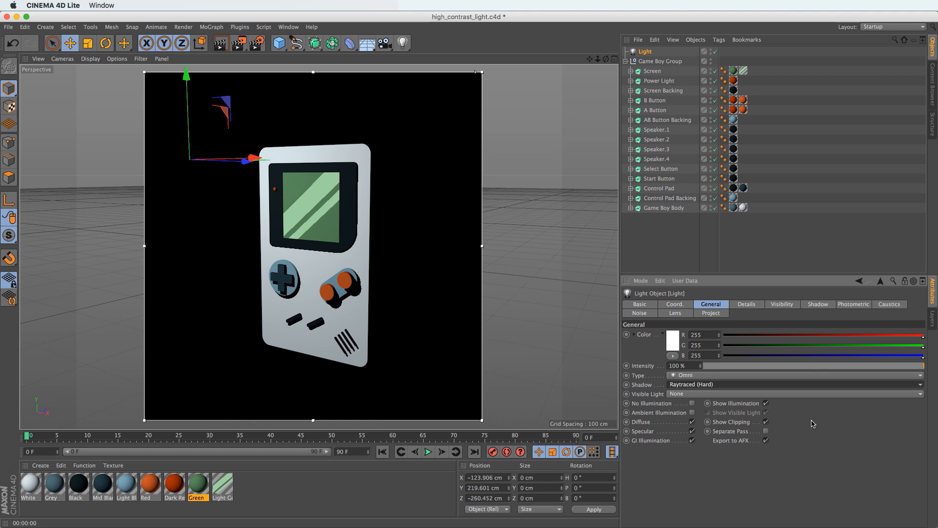
Step: Try Shadow Maps (Soft) on the light for comparison and restore Raytraced (Hard)
left_click(712, 389)
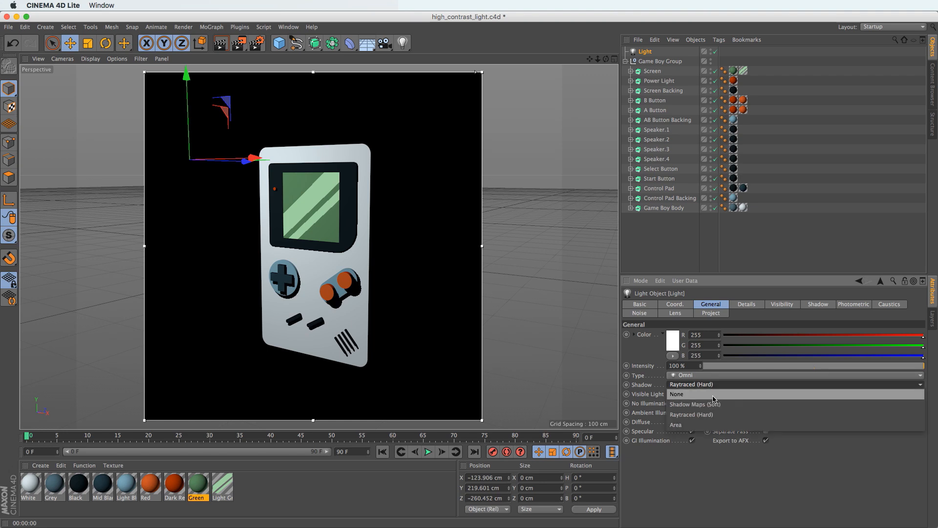
left_click(714, 406)
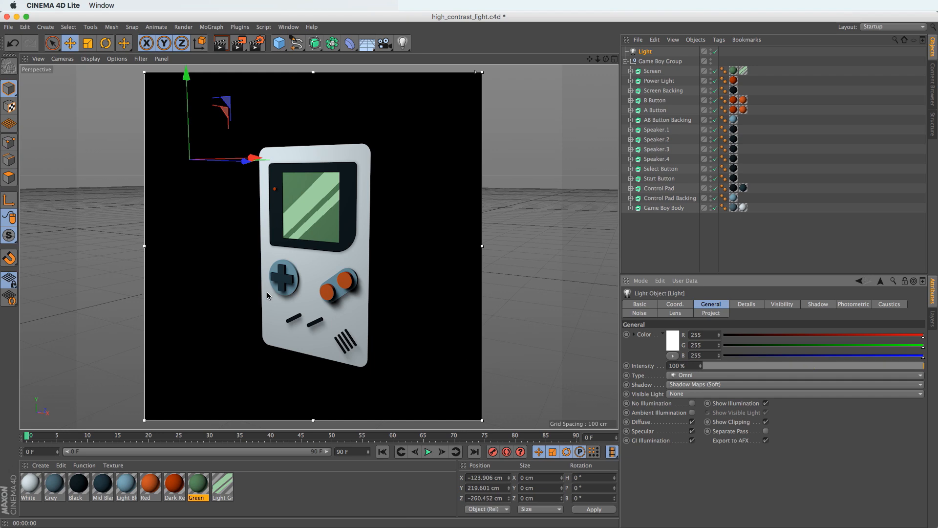
left_click(704, 386)
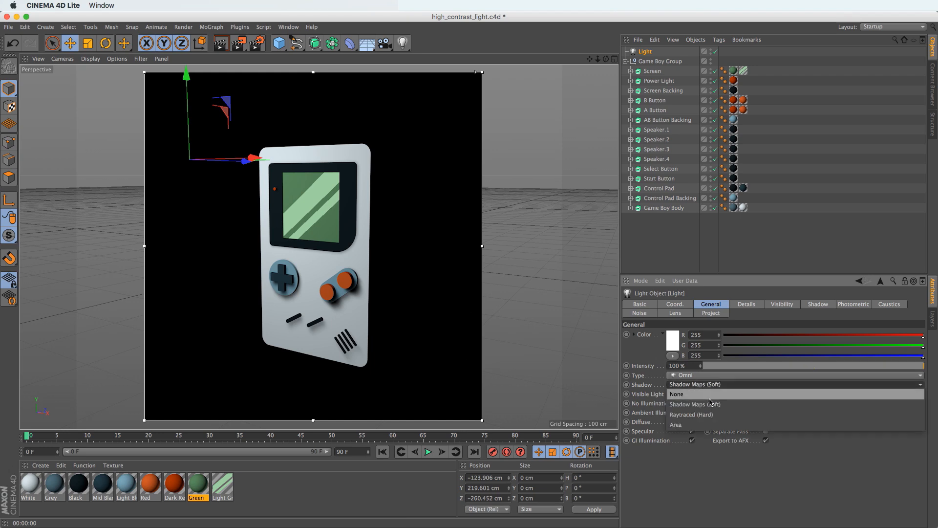
left_click(723, 417)
Step: Reposition the light to about X -80.5, Y 172.5, Z -251.7 cm and check the shadows cast by the buttons
left_click_drag(239, 120, 229, 168)
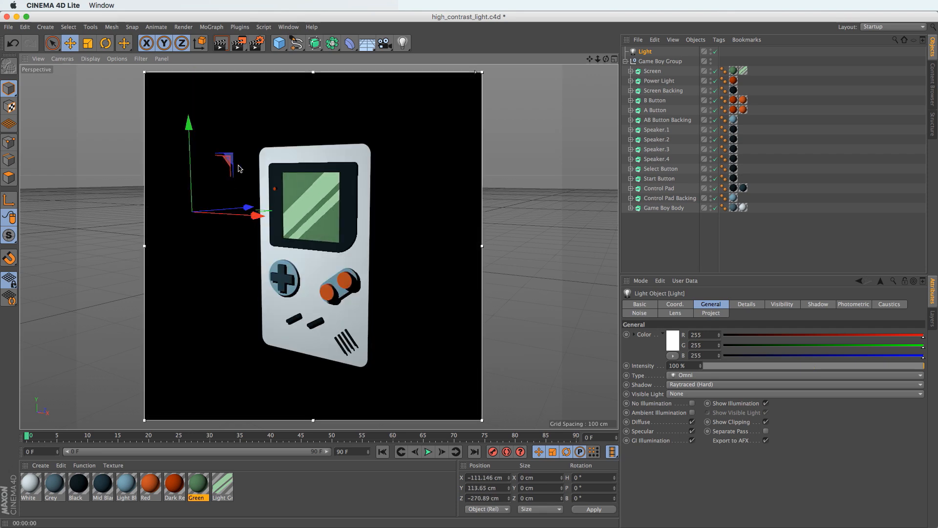
left_click_drag(239, 215, 250, 155)
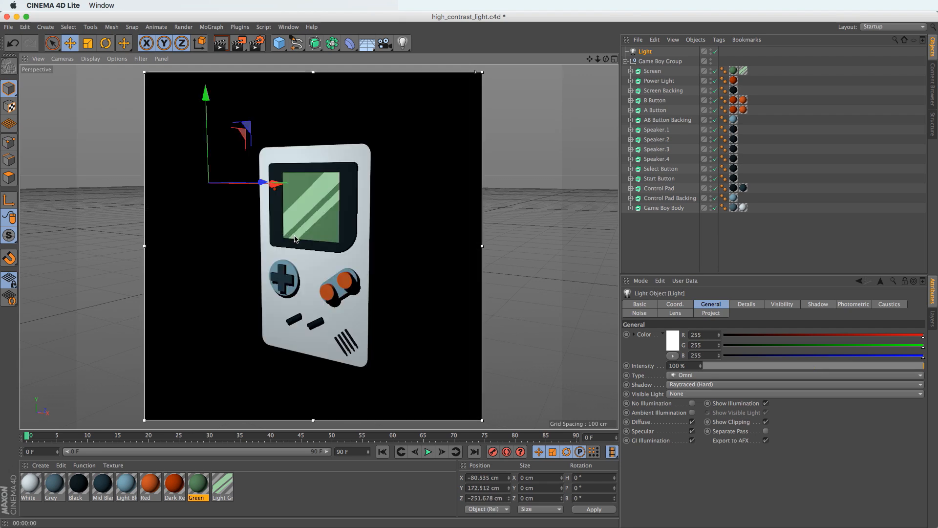
right_click_drag(354, 283, 366, 265, "alt")
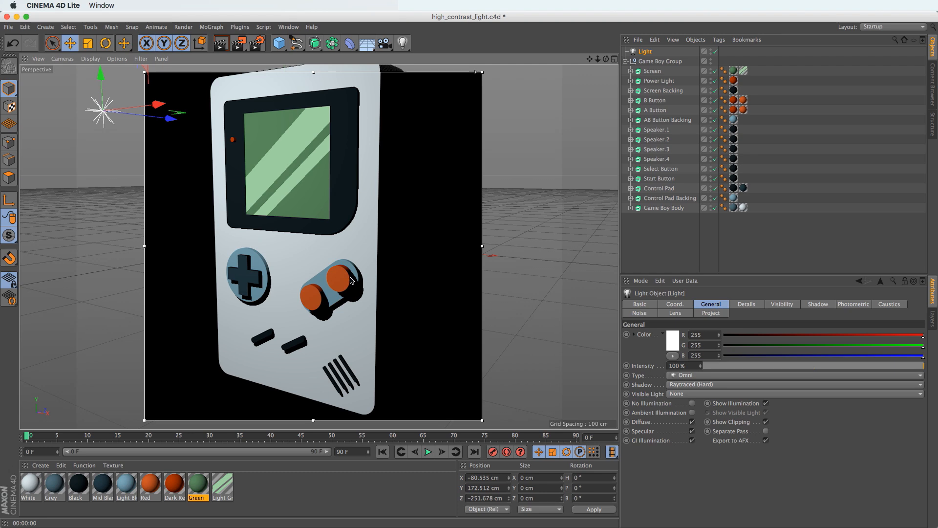
left_click_drag(346, 281, 341, 283, "alt")
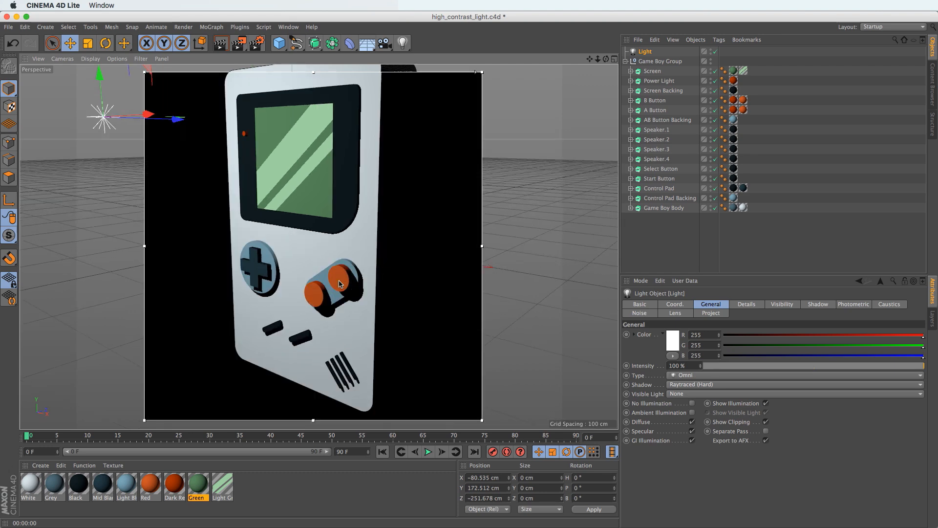
middle_click_drag(344, 283, 334, 292, "alt")
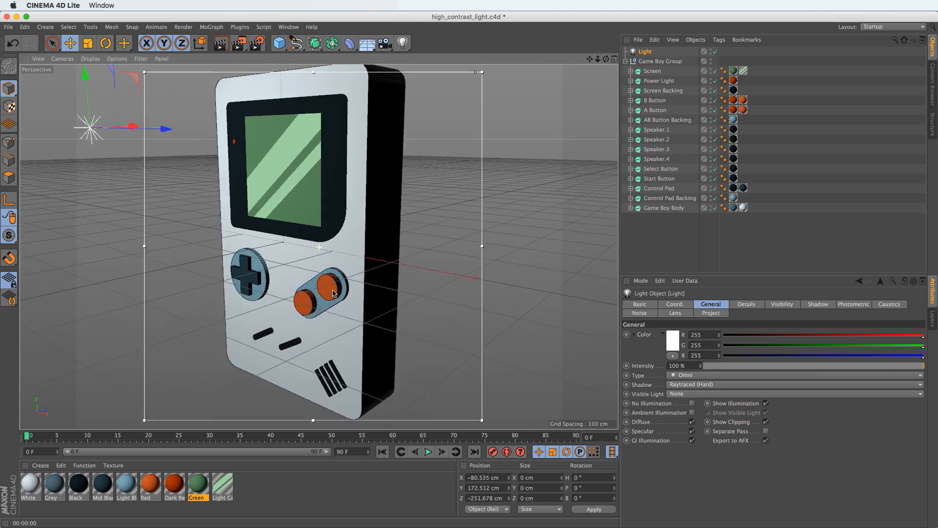
right_click_drag(333, 291, 313, 292, "alt")
left_click_drag(334, 292, 333, 278, "alt")
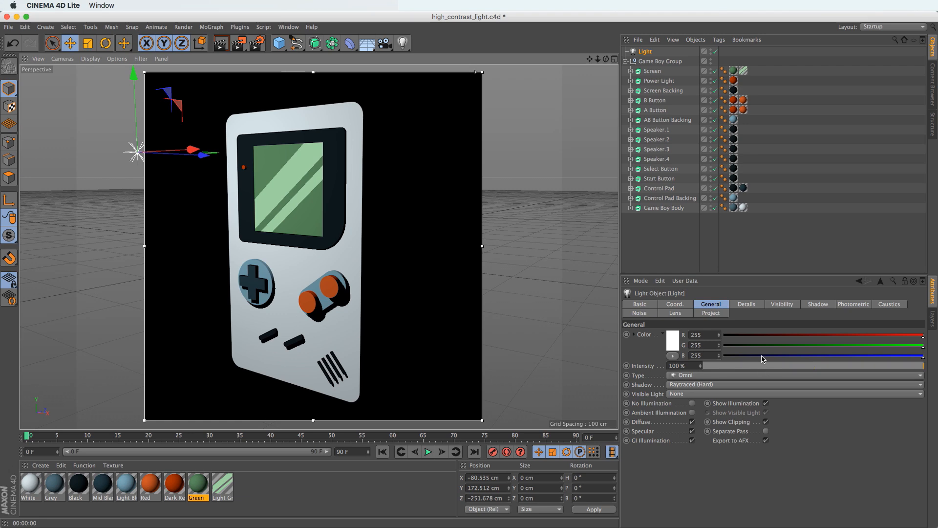
Step: Set the light's contrast to 200% in its detail settings
left_click(746, 307)
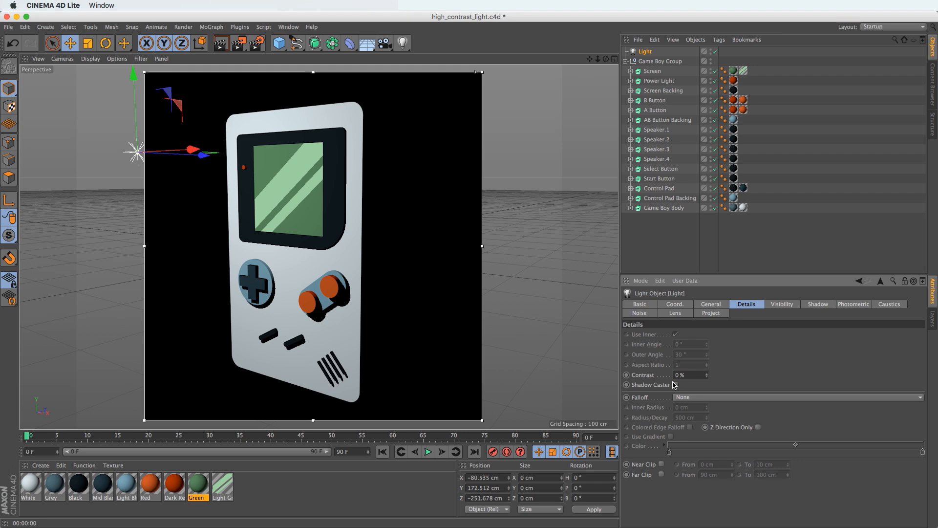
left_click(696, 375)
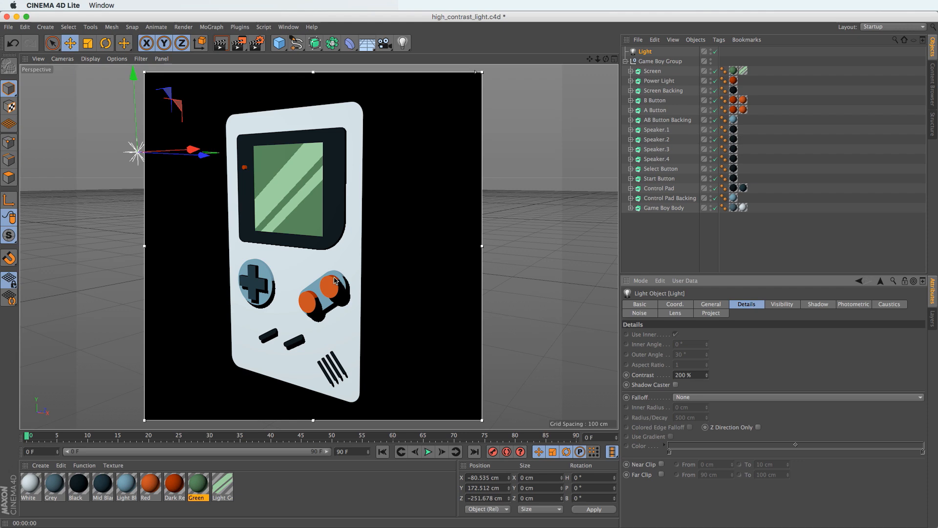
scroll(338, 282, "up", 3)
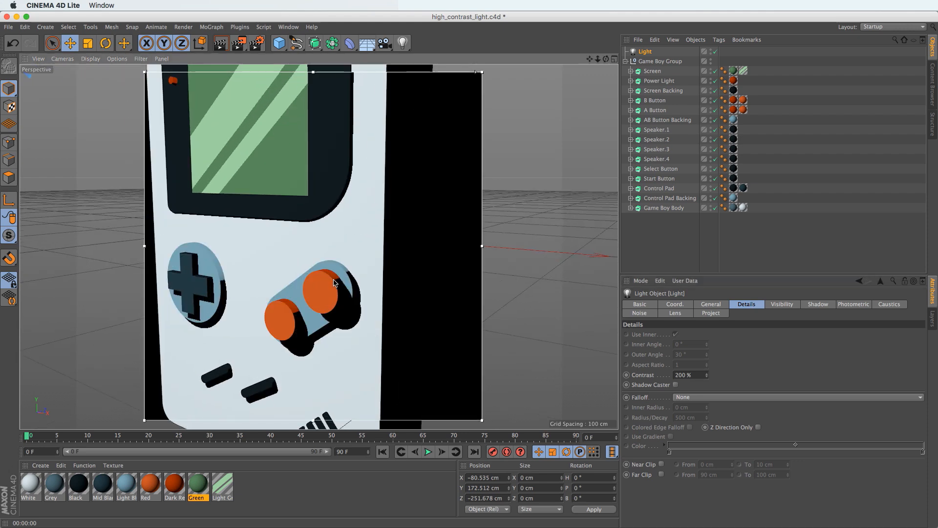
Step: Compare the shading with the light's contrast at 0% and restore it to 200%
double_click(684, 375)
type("0")
key("Return")
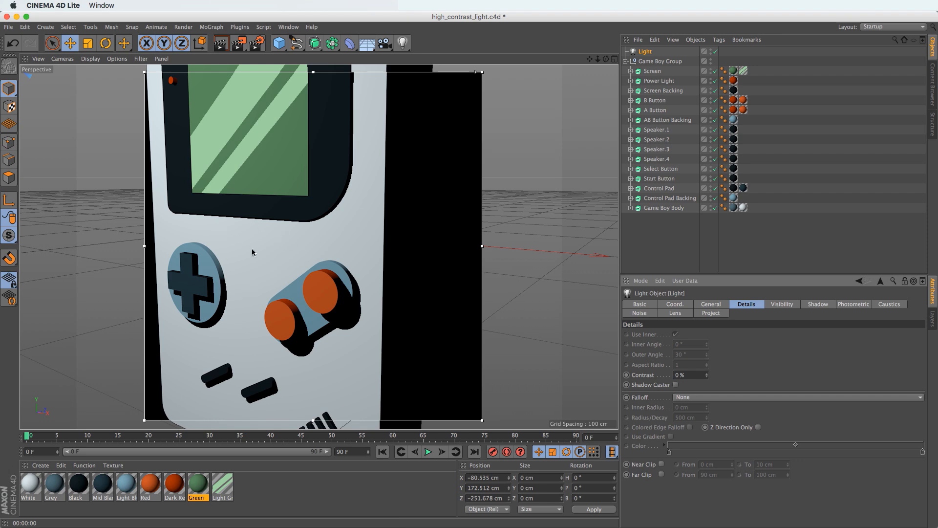
left_click_drag(690, 374, 655, 378)
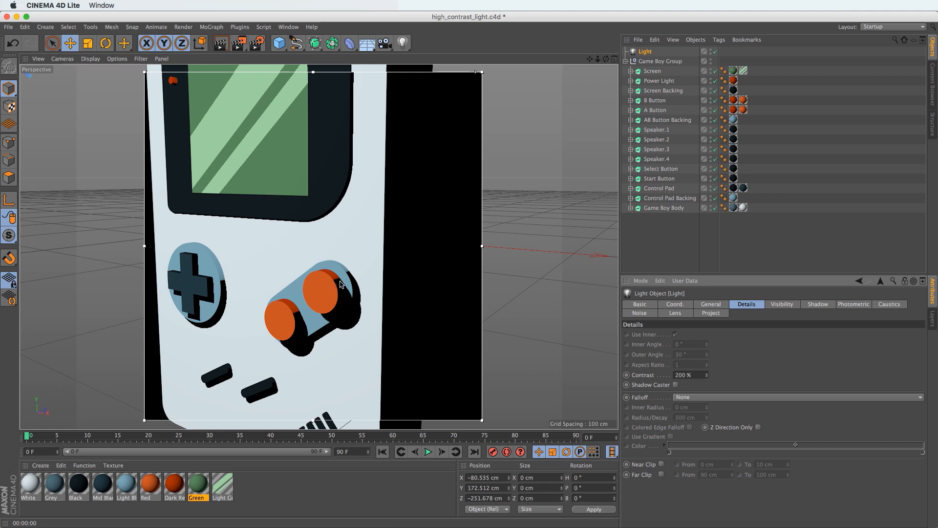
scroll(341, 283, "down", 10)
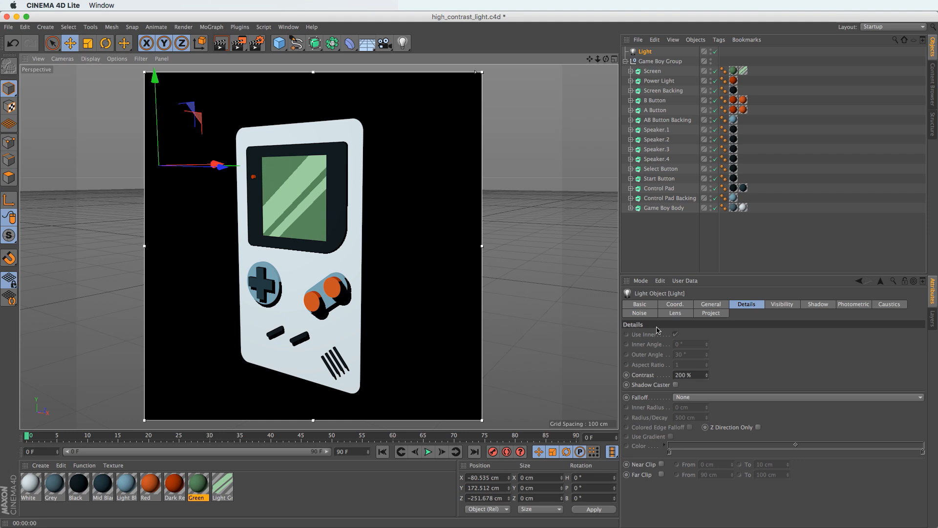
Step: Examine the Game Boy's shading and unlit side from several angles, checking the light's general and shadow settings
left_click(712, 305)
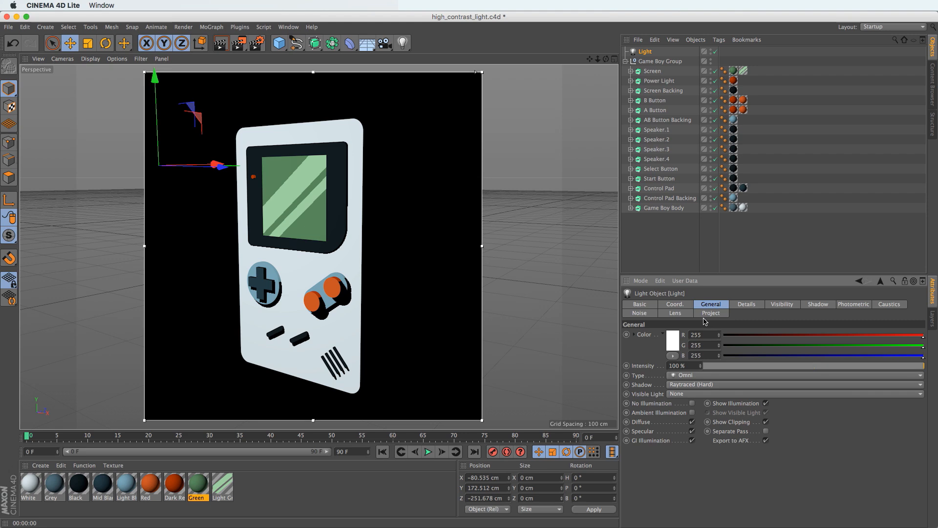
mouse_move(352, 278)
left_mouse_down("alt")
mouse_move(345, 281)
mouse_move(371, 247)
mouse_move(331, 247)
left_mouse_up("alt")
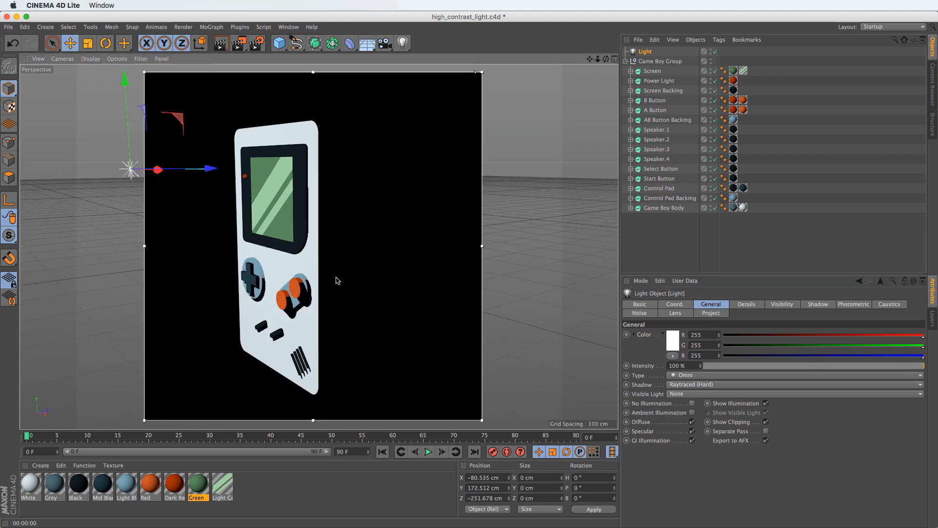
scroll(334, 283, "up", 3)
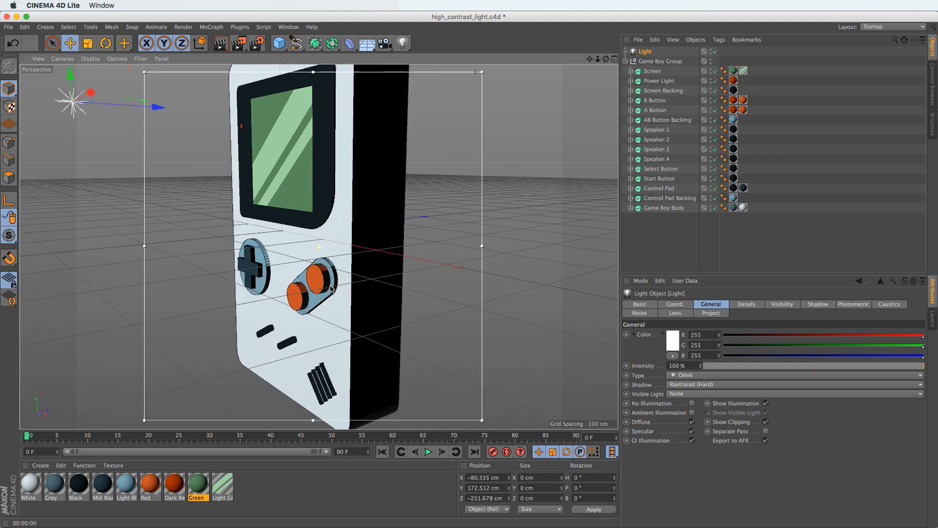
left_click_drag(331, 289, 356, 288, "alt")
scroll(357, 288, "down", 2)
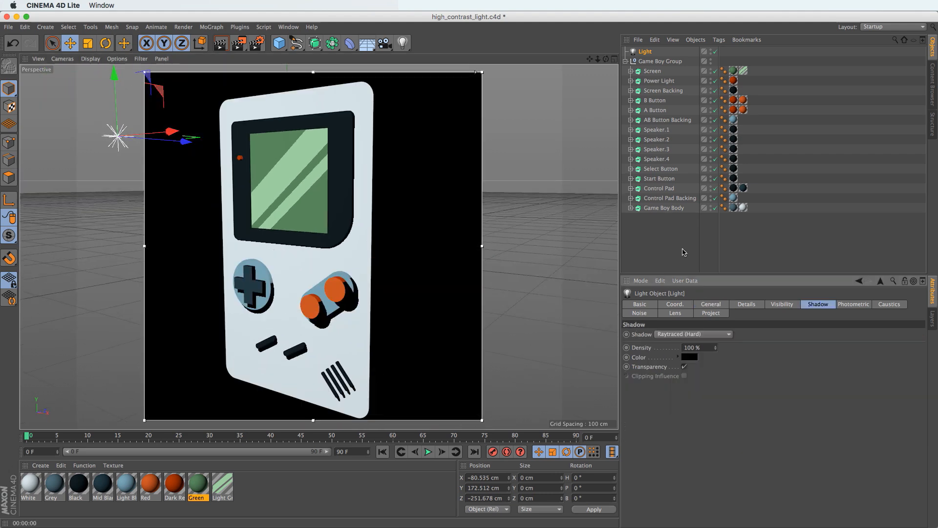
left_click(640, 257)
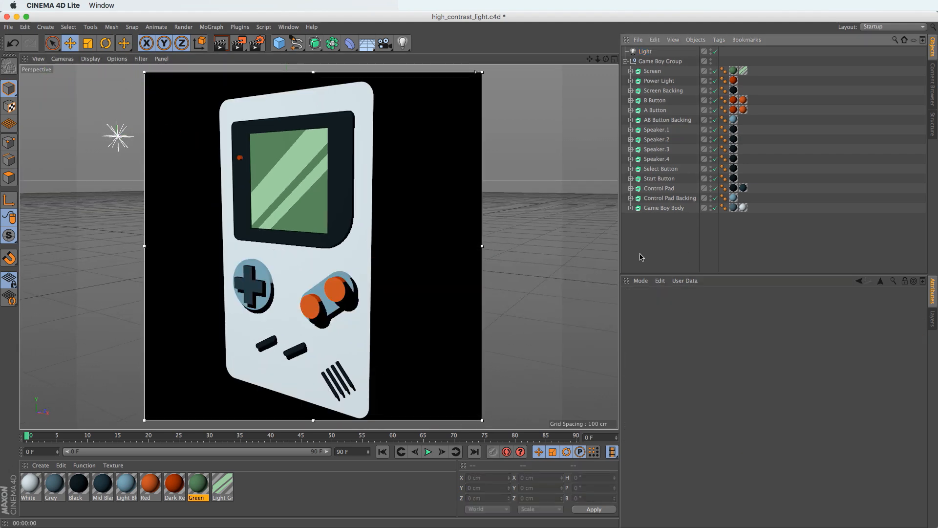
Step: Add a second standard light to the scene and name it "Ambient Light"
left_click(403, 43)
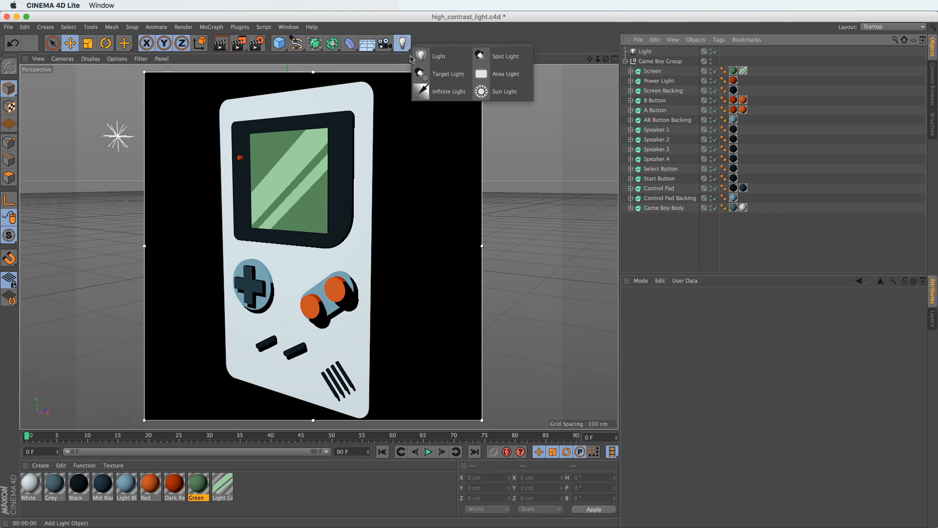
left_click(430, 52)
double_click(645, 53)
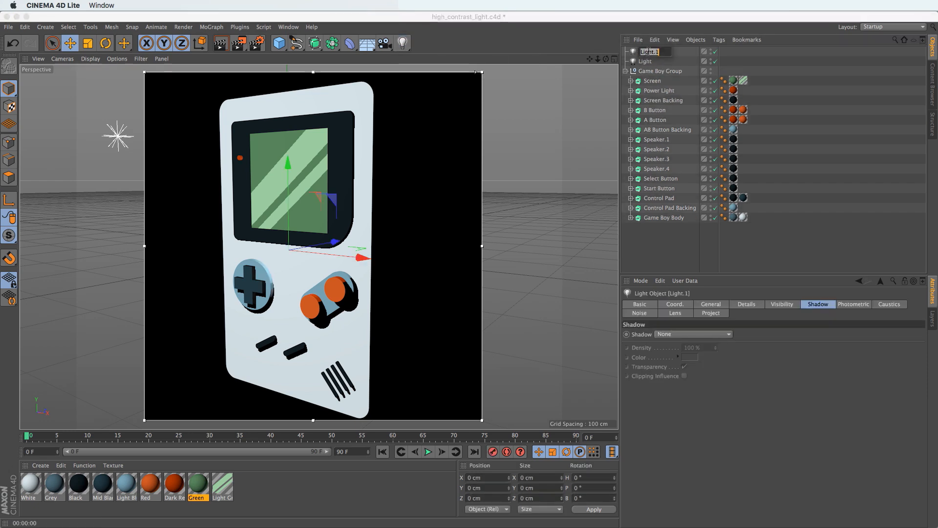
type("Am")
type("bient Light")
key("Return")
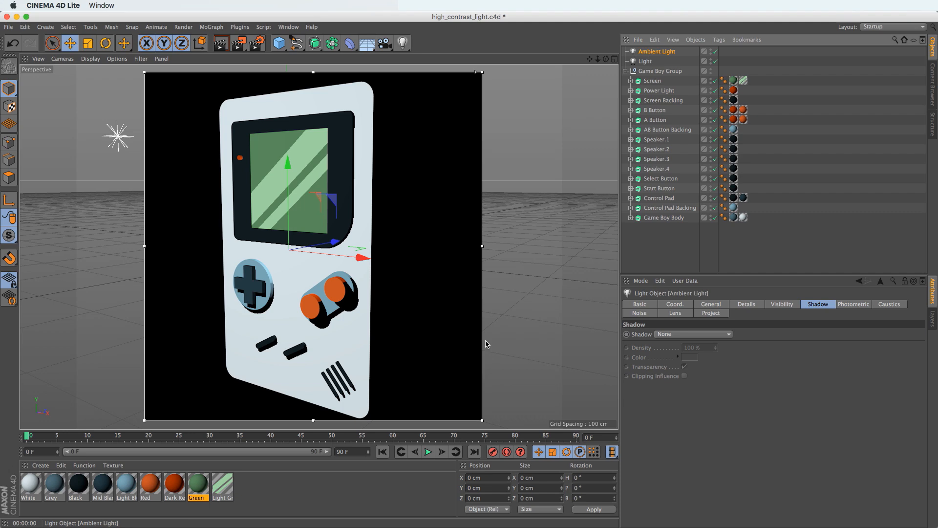
Step: Enable Ambient Illumination in the Ambient Light's general settings
left_click(716, 304)
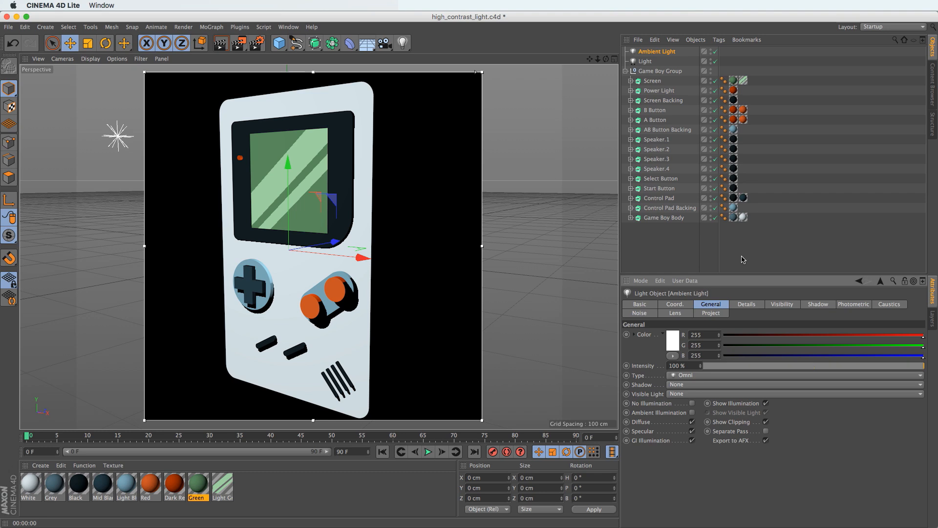
left_click(692, 413)
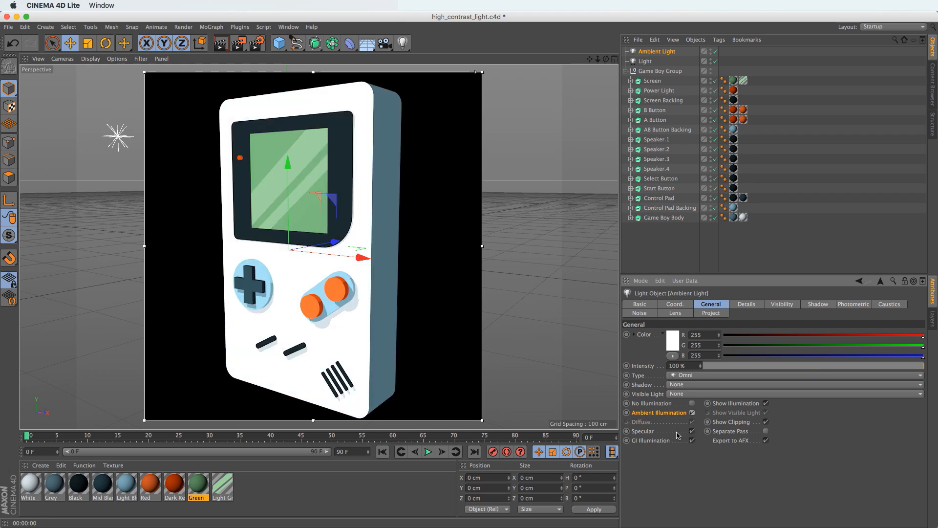
left_click(730, 261)
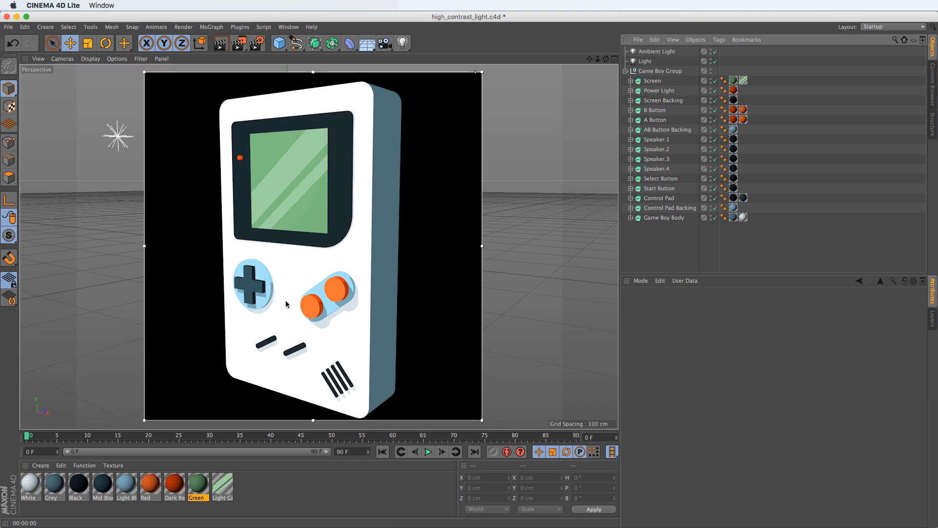
Step: Set the Ambient Light's intensity to 85% and check the whole Game Boy in the render preview
left_click(660, 52)
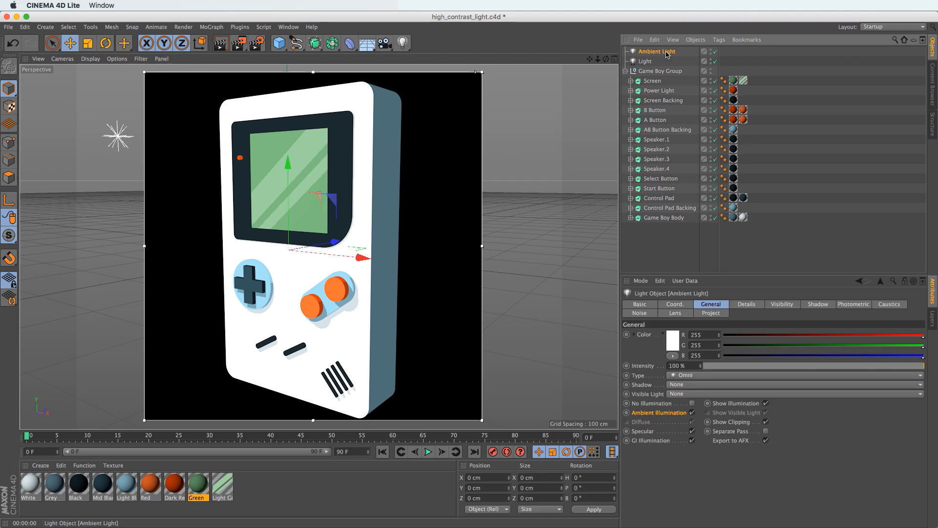
mouse_move(875, 368)
left_mouse_down()
mouse_move(838, 370)
mouse_move(891, 370)
left_mouse_up()
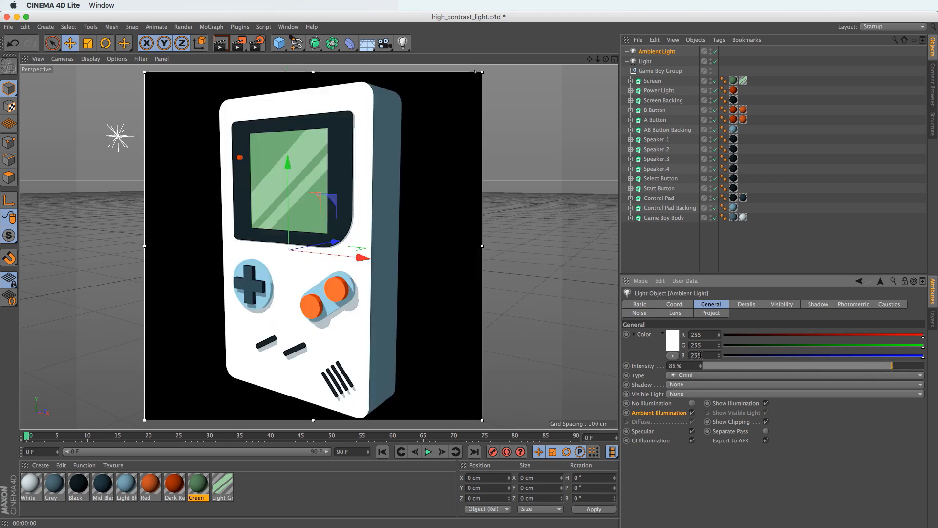
left_click(853, 264)
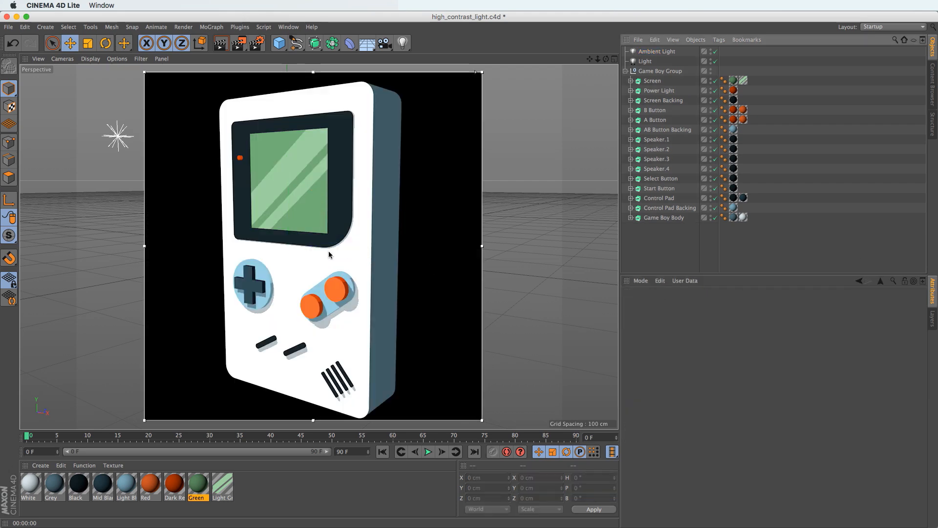
scroll(308, 271, "down", 3)
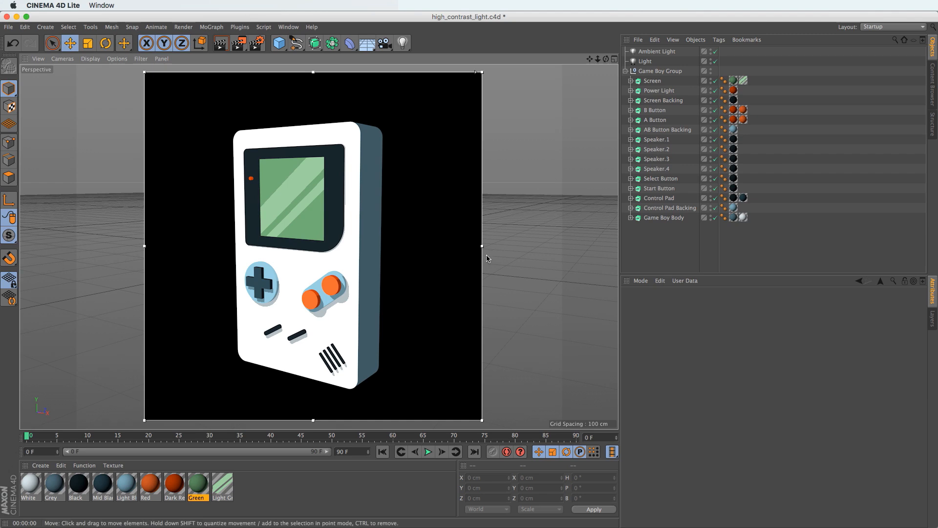
Step: Review the main light's contrast setting and the Ambient Light's intensity setting
left_click(645, 61)
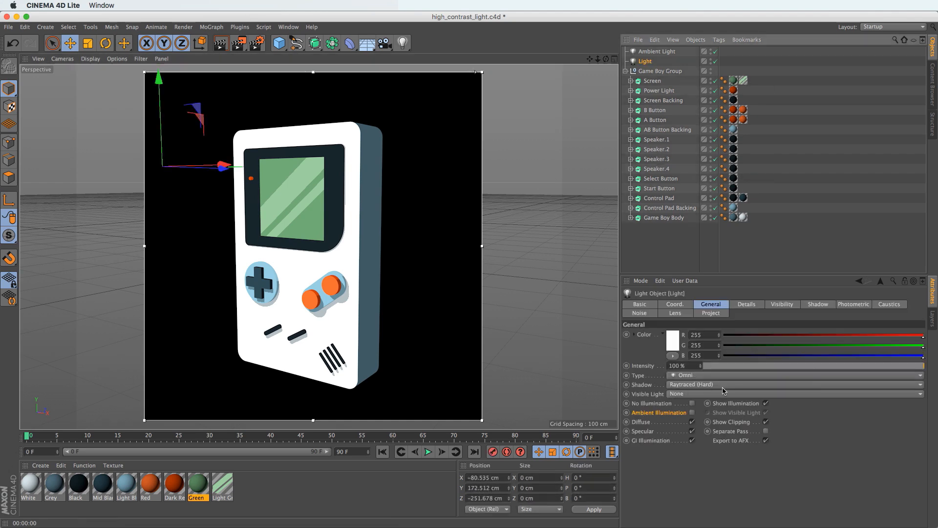
left_click(747, 305)
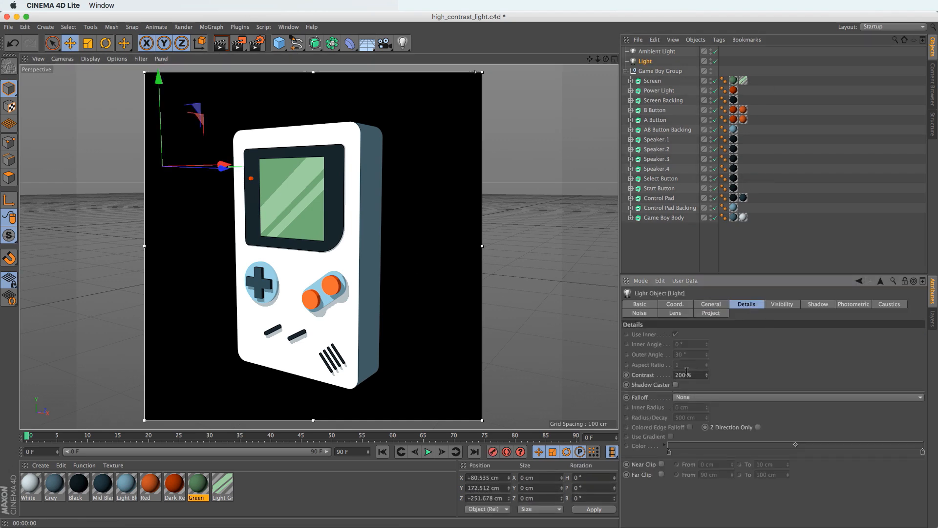
left_click(670, 53)
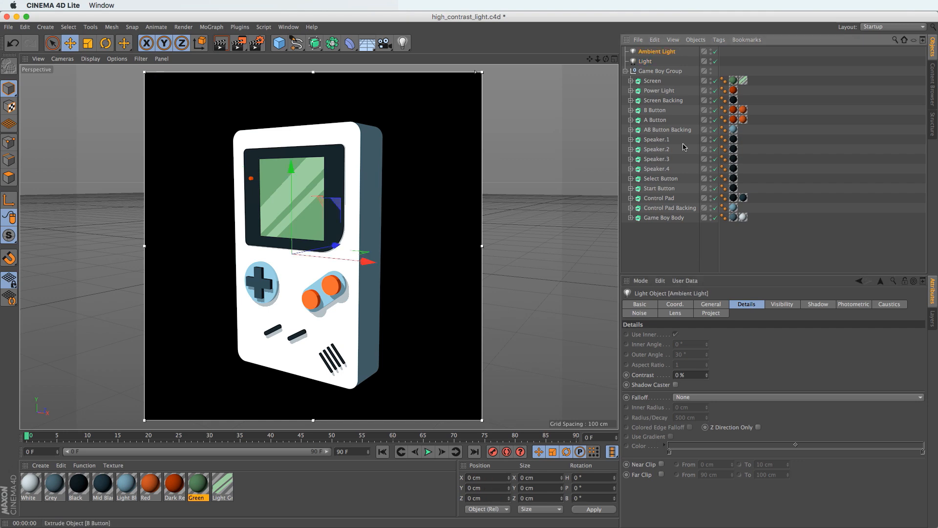
left_click(717, 304)
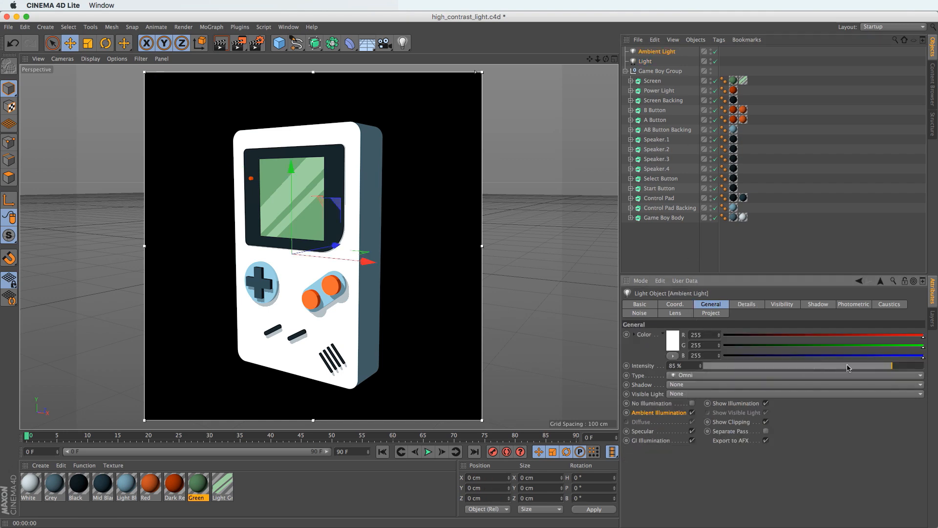
left_click(849, 267)
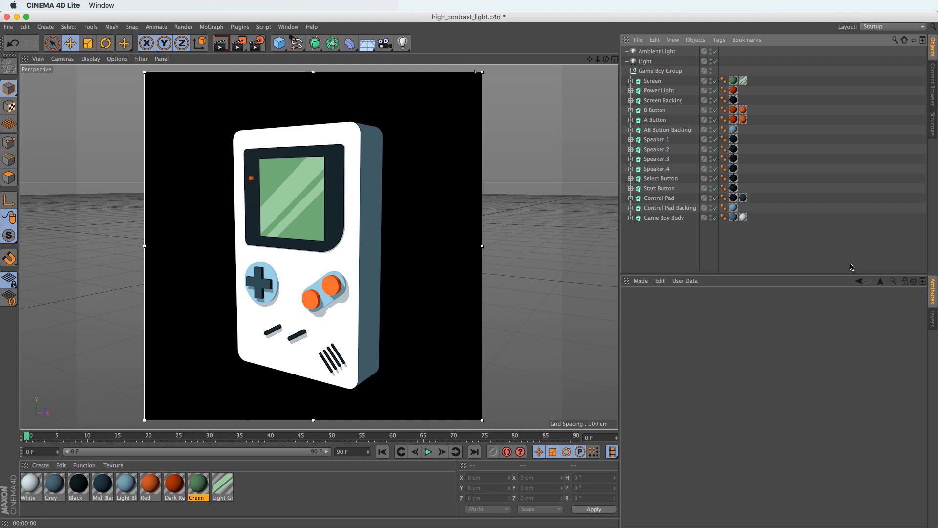
Step: Turn off the interactive render region and orbit to an elevated three-quarter view of the Game Boy
key("alt+r")
mouse_move(269, 208)
left_mouse_down("alt")
mouse_move(244, 270)
mouse_move(225, 282)
mouse_move(210, 264)
mouse_move(314, 262)
mouse_move(311, 273)
left_mouse_up("alt")
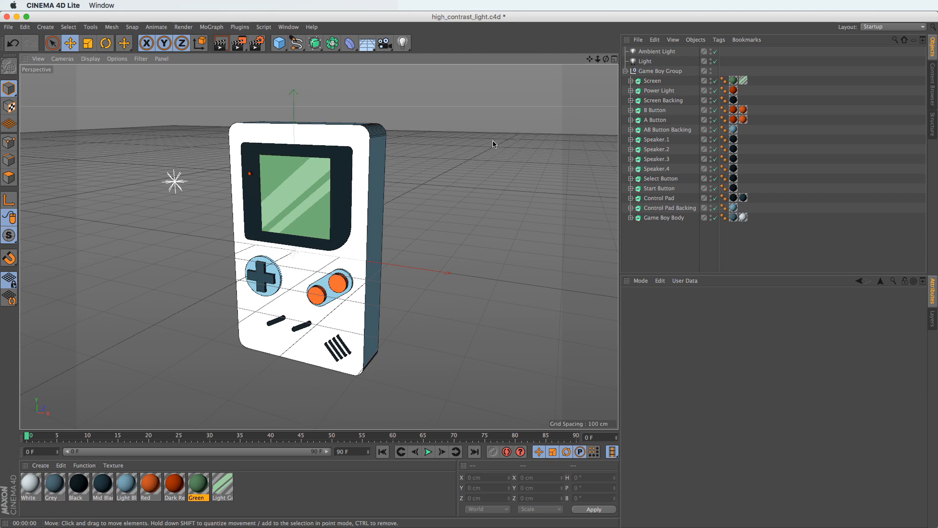
left_click_drag(491, 144, 341, 241, "alt")
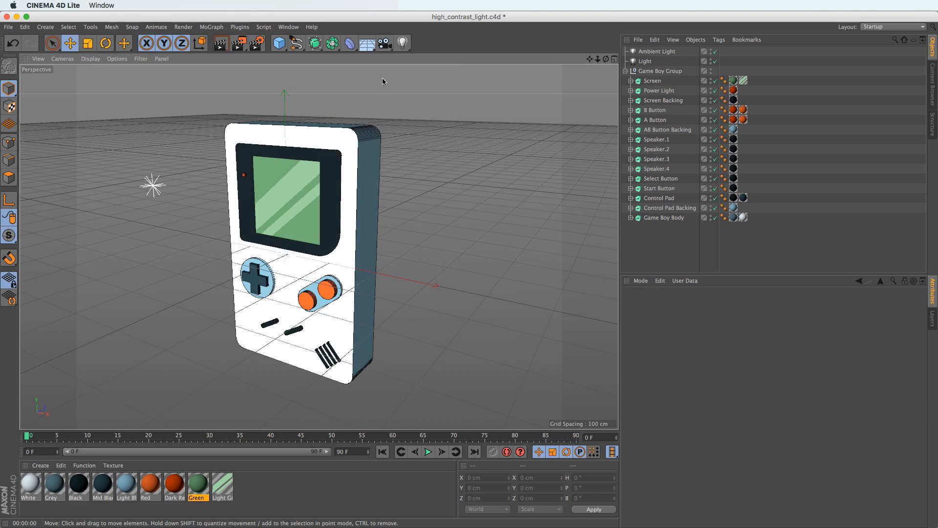
Step: Add a standard camera, make it the active view, and orbit it slightly around the Game Boy
left_click(385, 44)
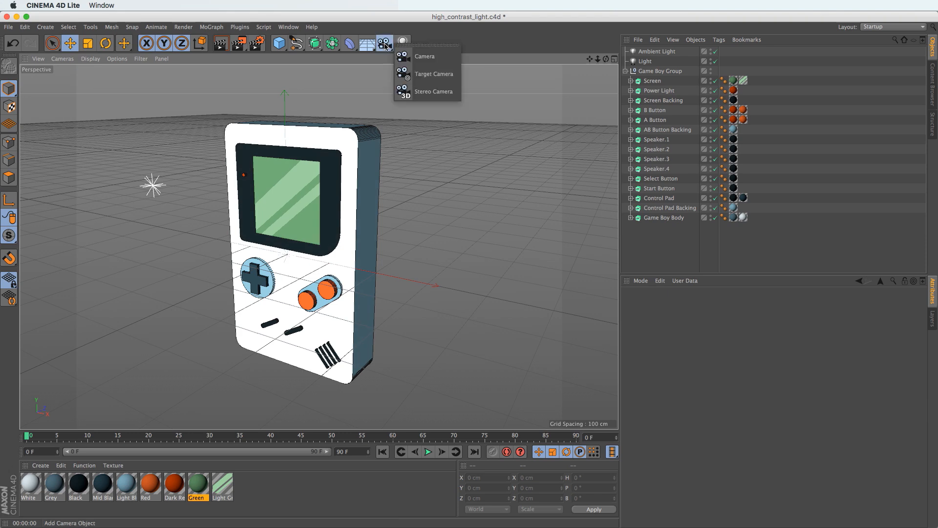
left_click(420, 57)
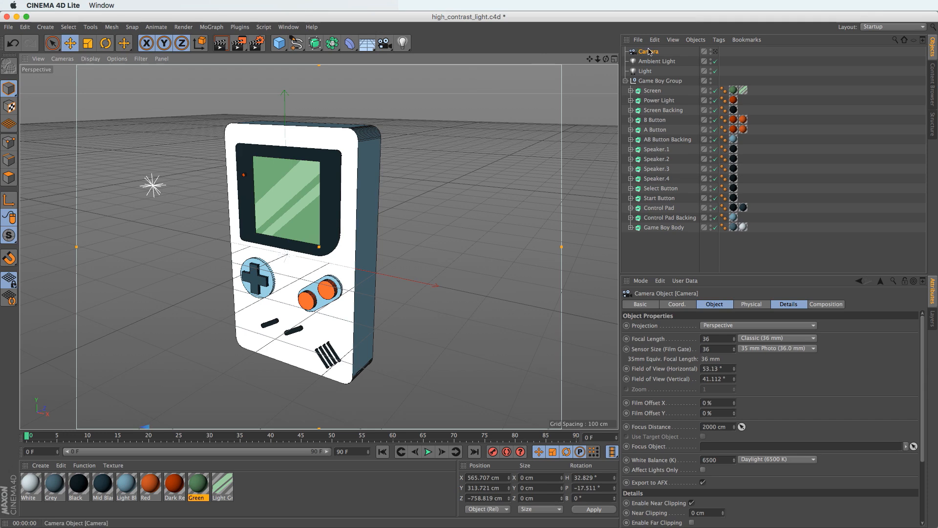
left_click(715, 52)
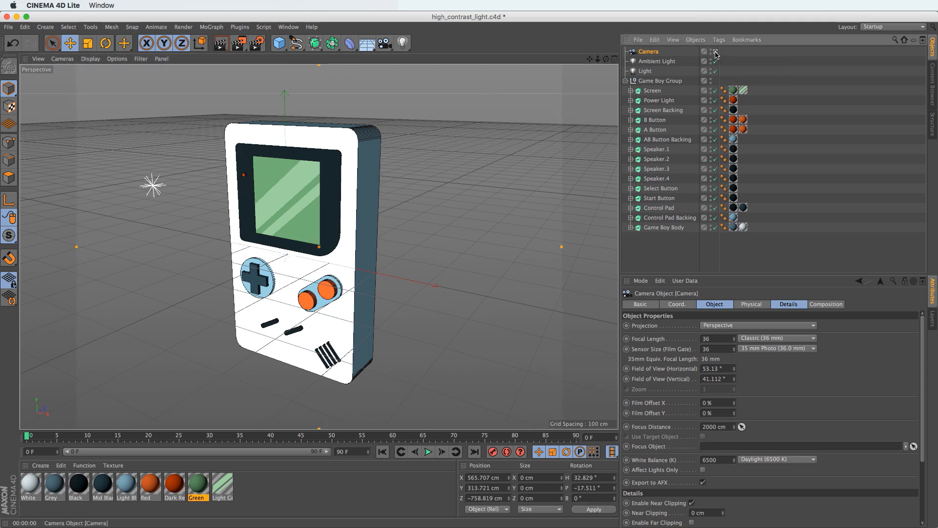
mouse_move(301, 239)
left_mouse_down("alt")
mouse_move(323, 239)
mouse_move(289, 237)
left_mouse_up("alt")
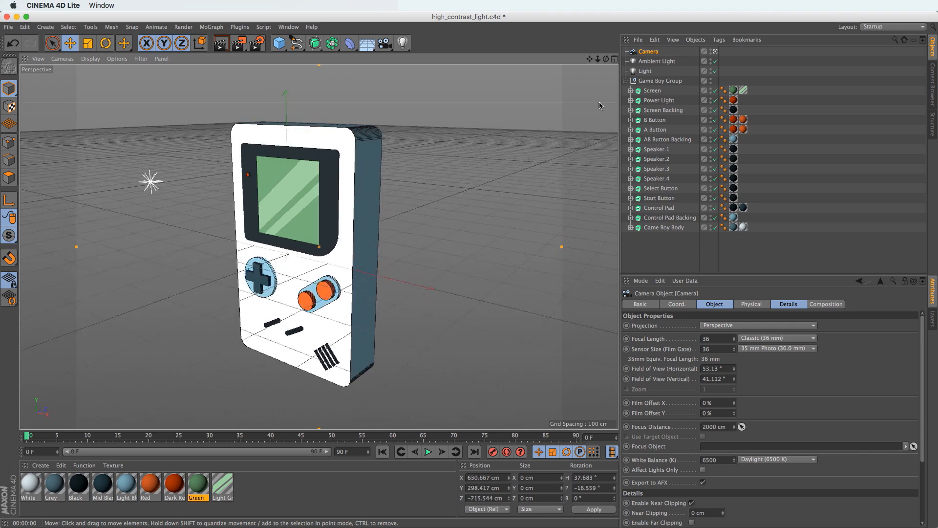
Step: Switch to the four-view layout and orbit the camera while watching its movement in the top view
left_click(615, 60)
right_click_drag(491, 131, 438, 161, "alt")
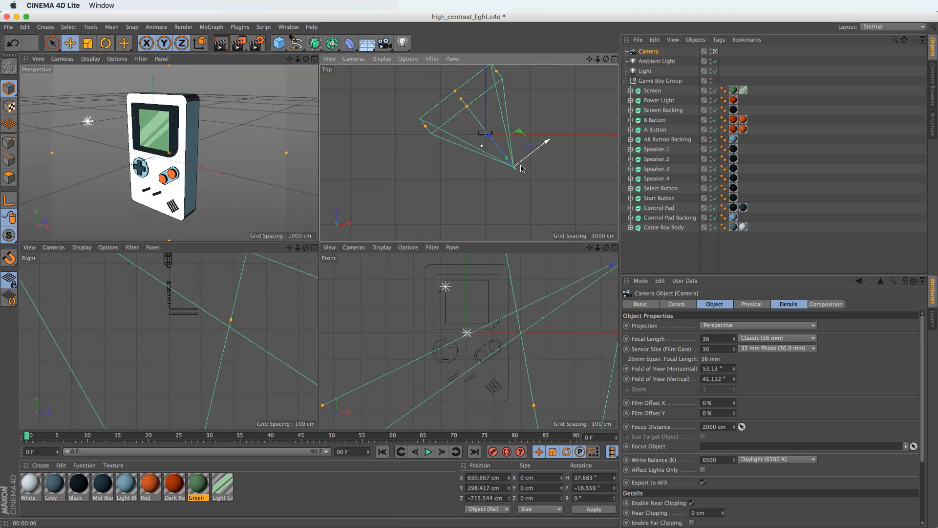
left_click_drag(288, 158, 140, 156, "alt")
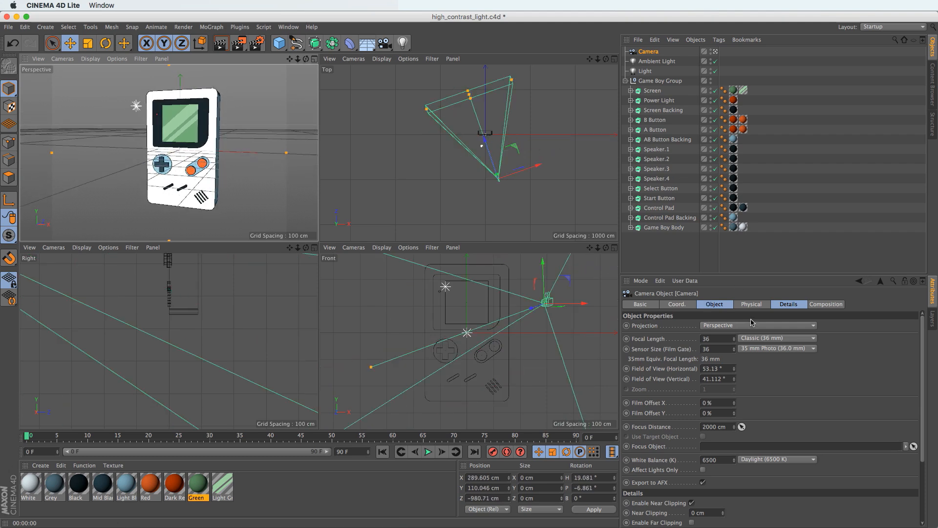
Step: Set the camera's projection to Isometric and frame the Game Boy in its view at a zoom of about 0.68
left_click(721, 305)
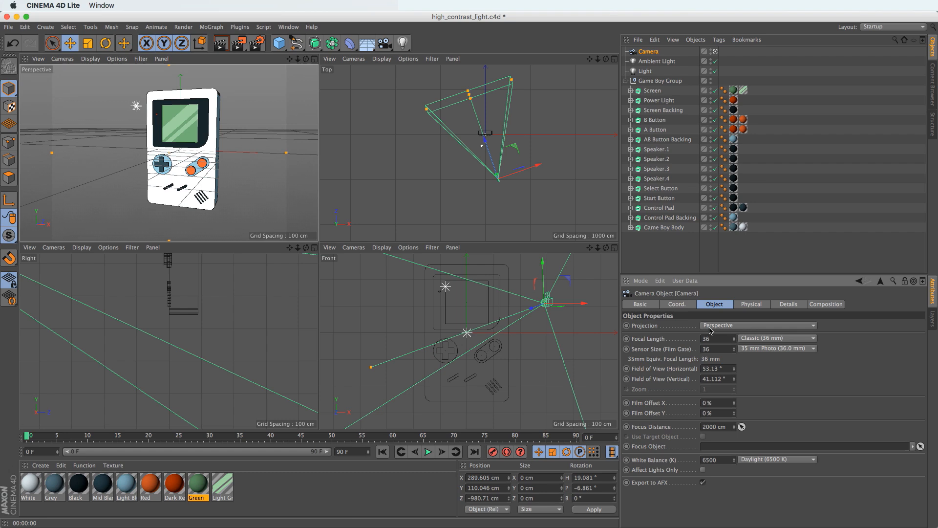
left_click_drag(191, 150, 204, 152, "alt")
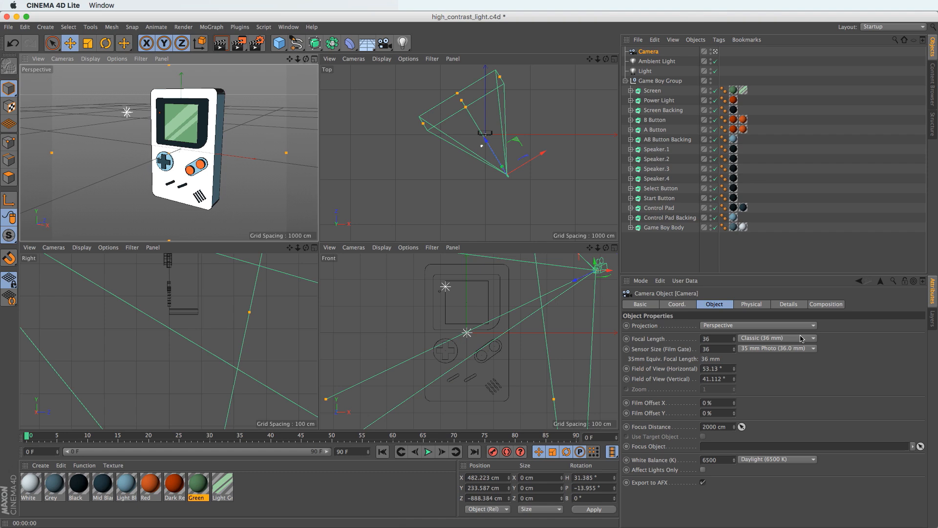
left_click(767, 327)
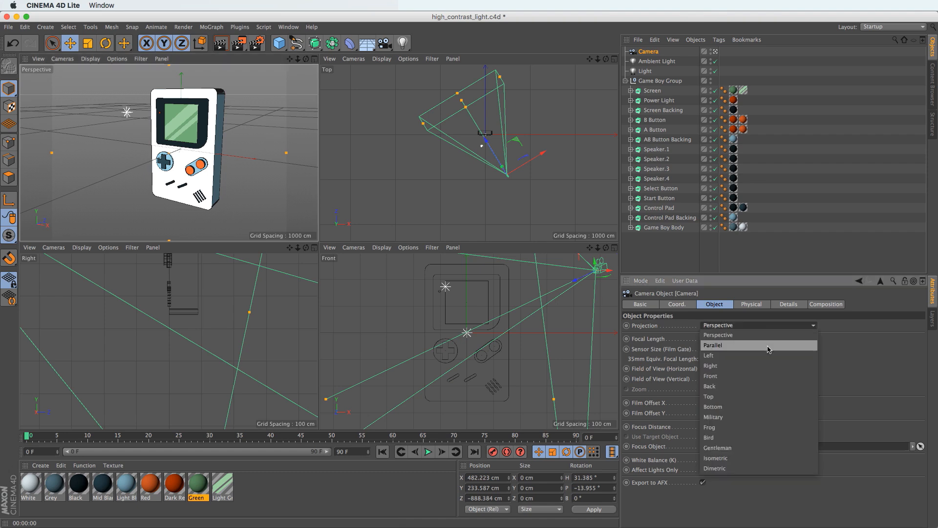
left_click(765, 458)
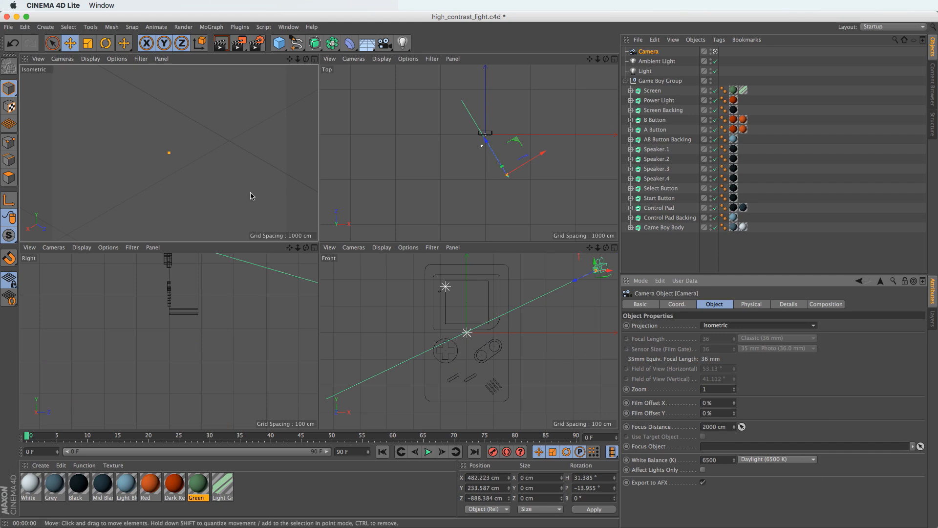
scroll(207, 172, "down", 10)
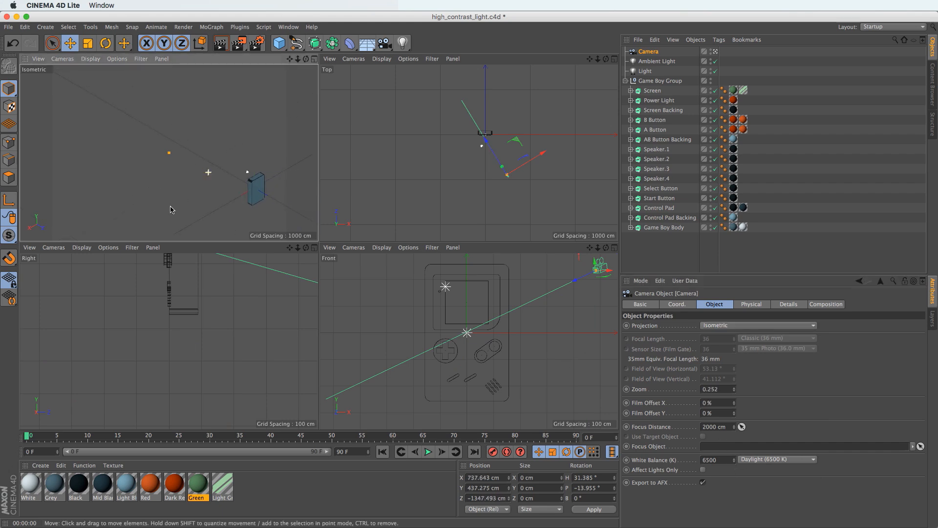
scroll(201, 169, "up", 5)
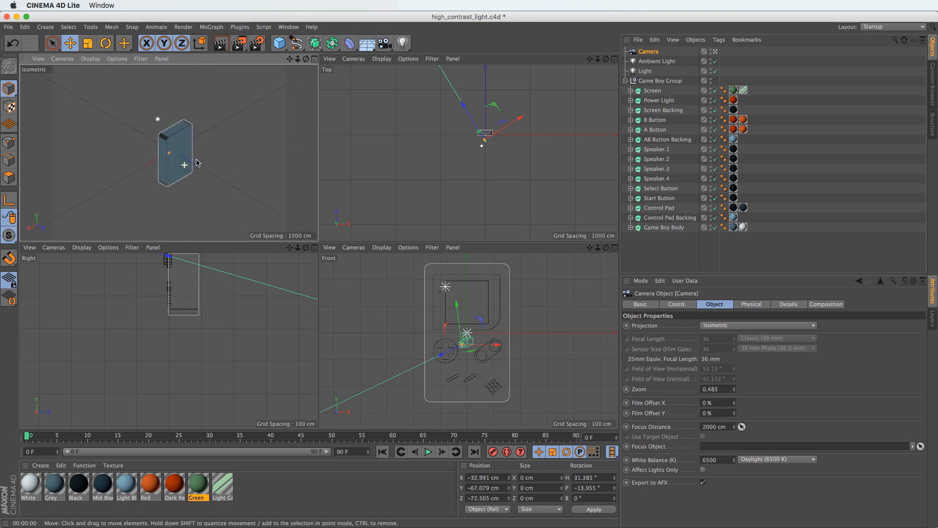
scroll(197, 163, "up", 4)
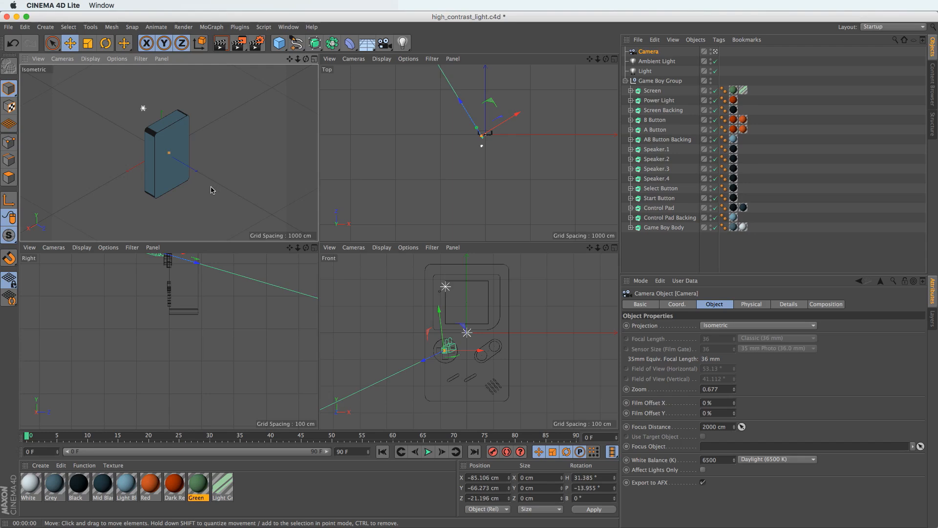
Step: Preview the isometric camera view with a viewport render and an interactive render region
key("super+r")
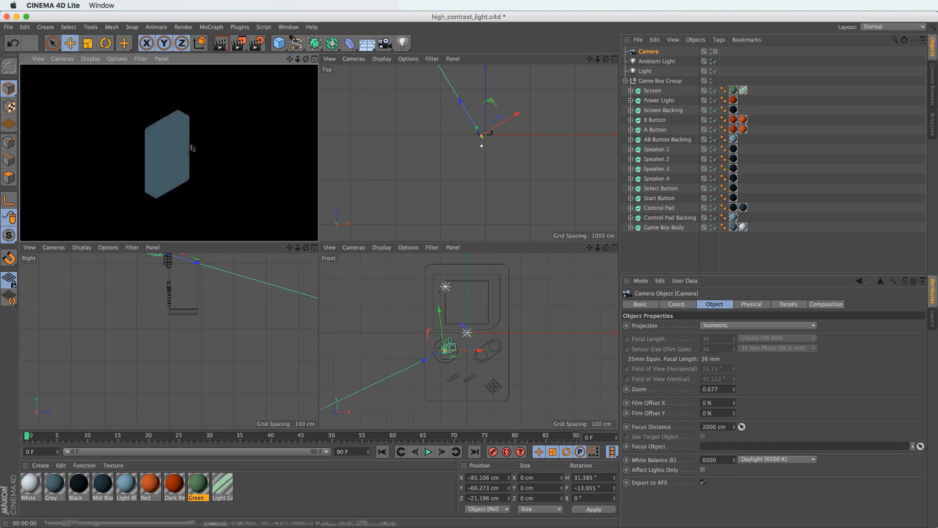
key("alt+r")
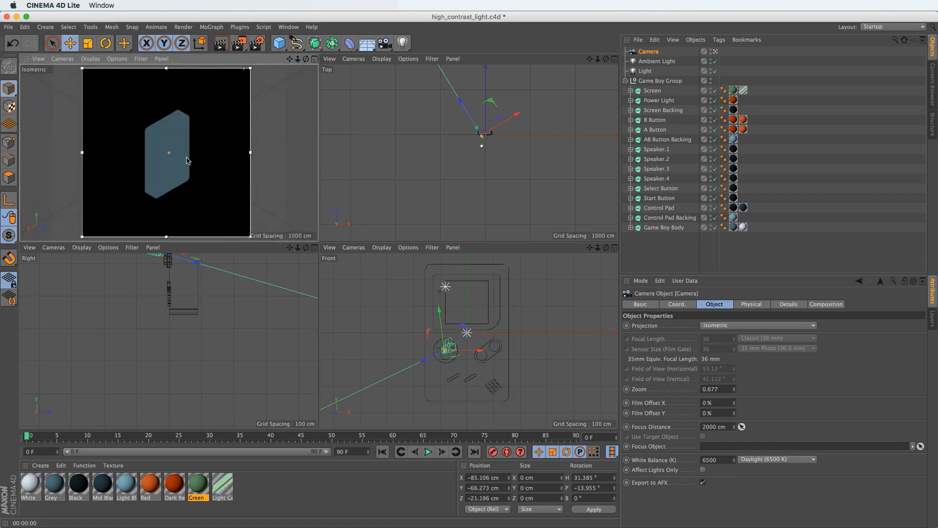
key("alt+r")
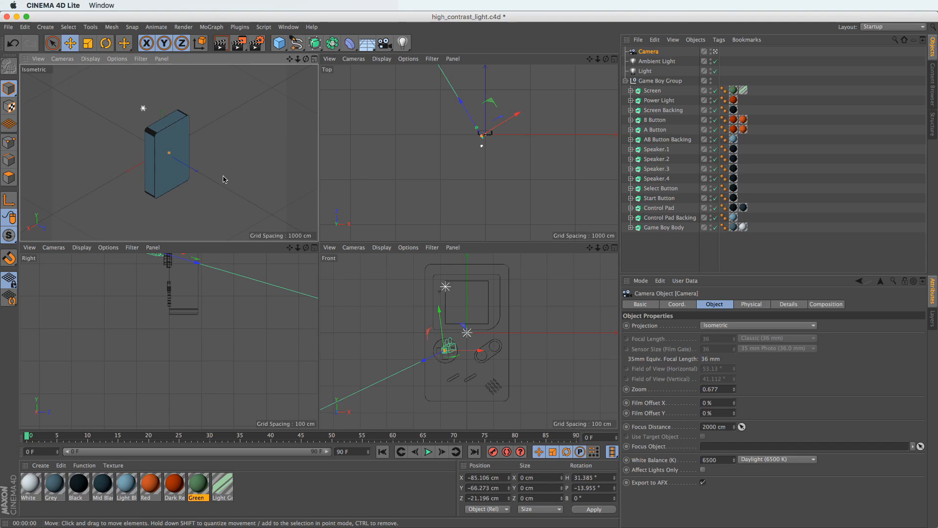
Step: Set the camera's projection to Parallel and disable its near clipping
left_click(746, 325)
left_click(748, 345)
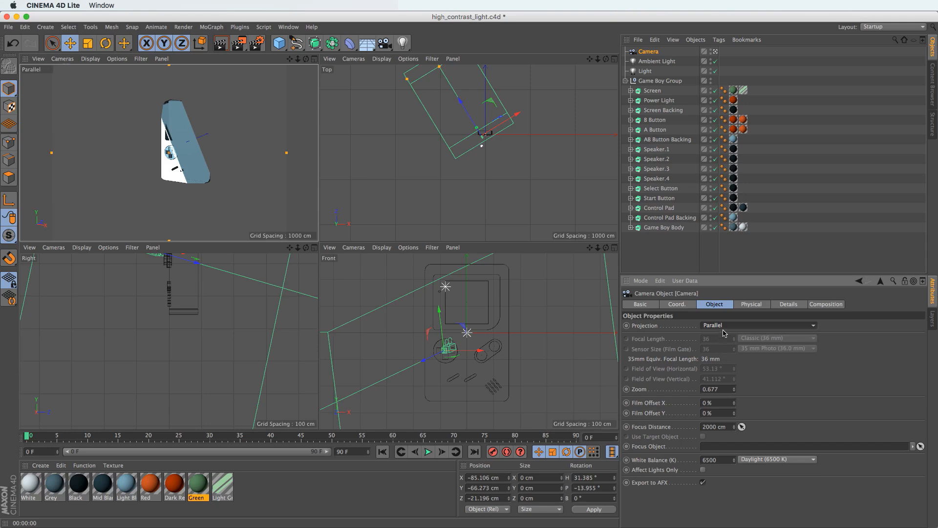
scroll(493, 144, "up", 5)
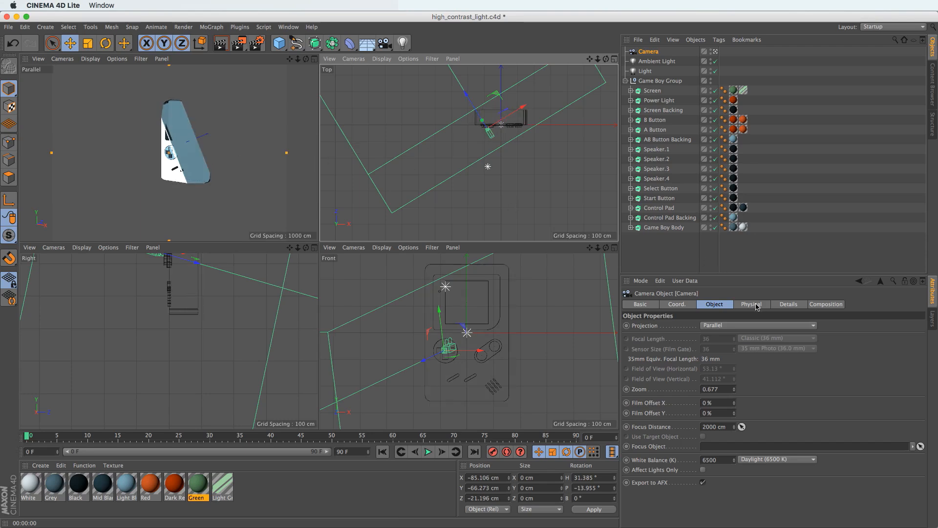
left_click(687, 305)
left_click(778, 305)
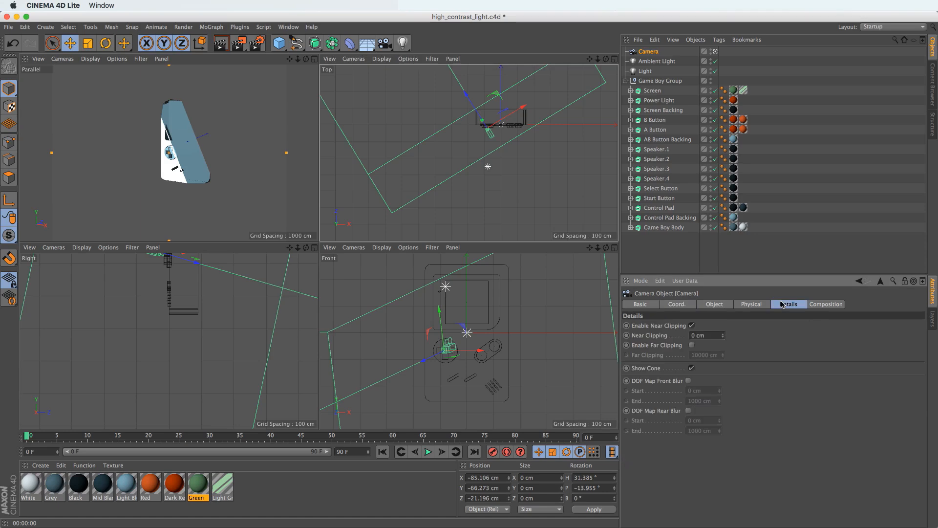
left_click(692, 326)
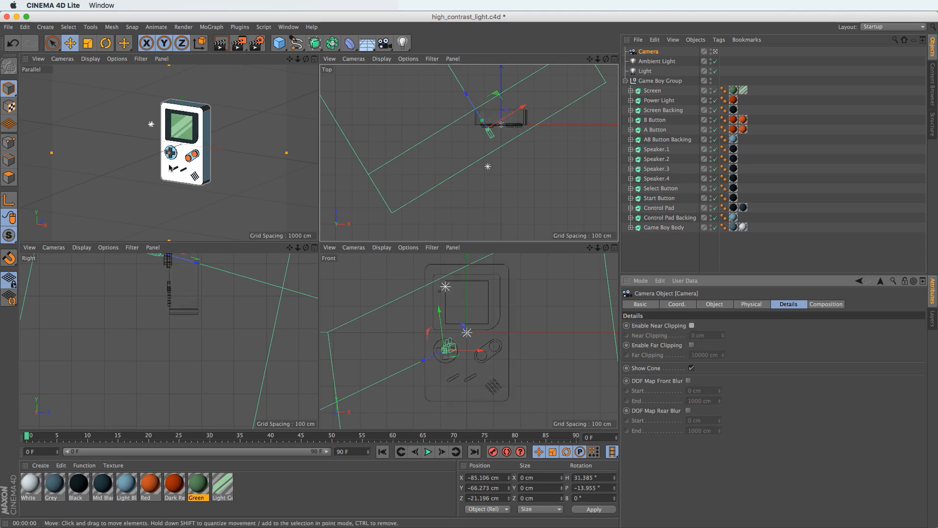
Step: Re-enable near clipping, pull the camera back away from the Game Boy in the top view, and reframe the model
left_click(692, 326)
left_click_drag(494, 89, 603, 240)
middle_click_drag(196, 147, 179, 159, "alt")
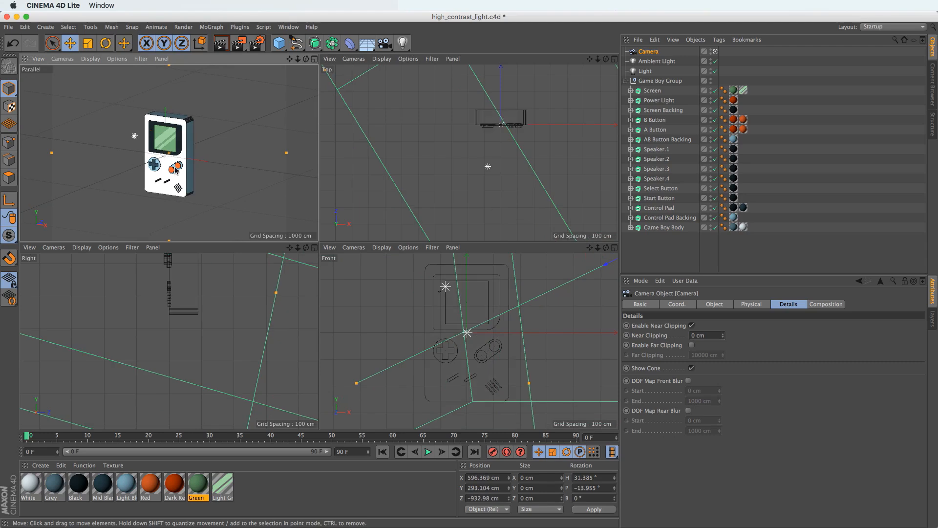
Step: Disable the camera's near clipping again and check its coordinates
left_click(691, 326)
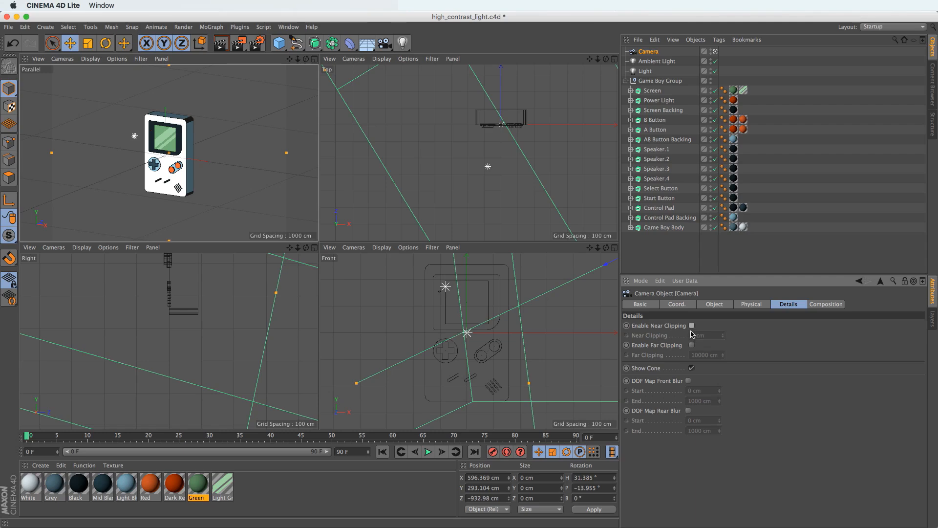
left_click(715, 306)
left_click(682, 308)
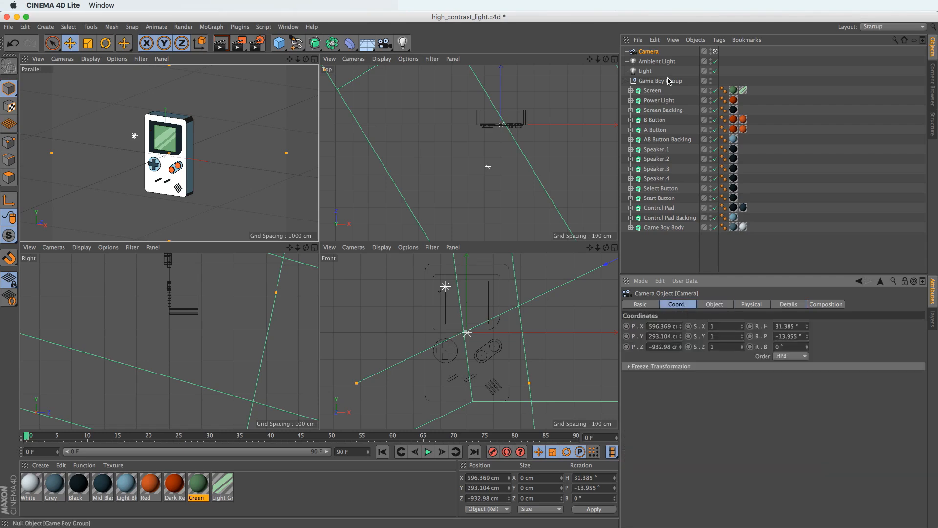
Step: Orbit the parallel camera to an elevated three-quarter view of the Game Boy and zoom in to about 0.99
left_click(722, 304)
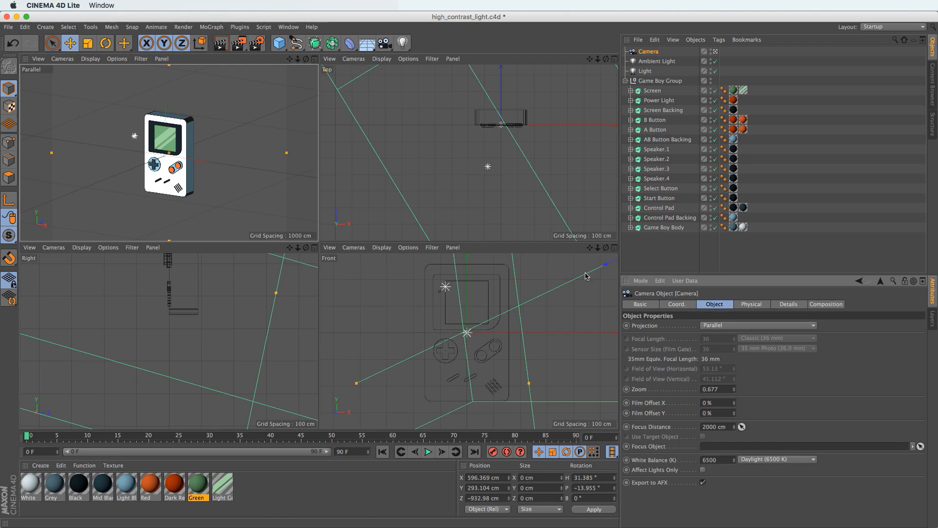
mouse_move(168, 164)
left_mouse_down("alt")
mouse_move(163, 173)
mouse_move(216, 146)
mouse_move(119, 167)
mouse_move(69, 155)
mouse_move(262, 157)
mouse_move(226, 151)
mouse_move(182, 176)
left_mouse_up("alt")
scroll(182, 175, "up", 4)
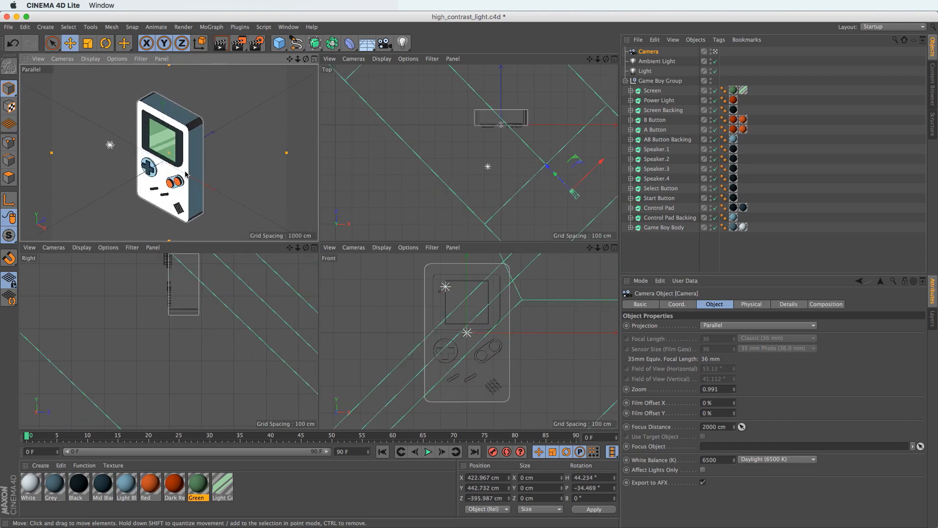
Step: Turn on the interactive render region, maximize the camera view, and fine-tune its angle to about 43° heading and −30° pitch
key("alt+r")
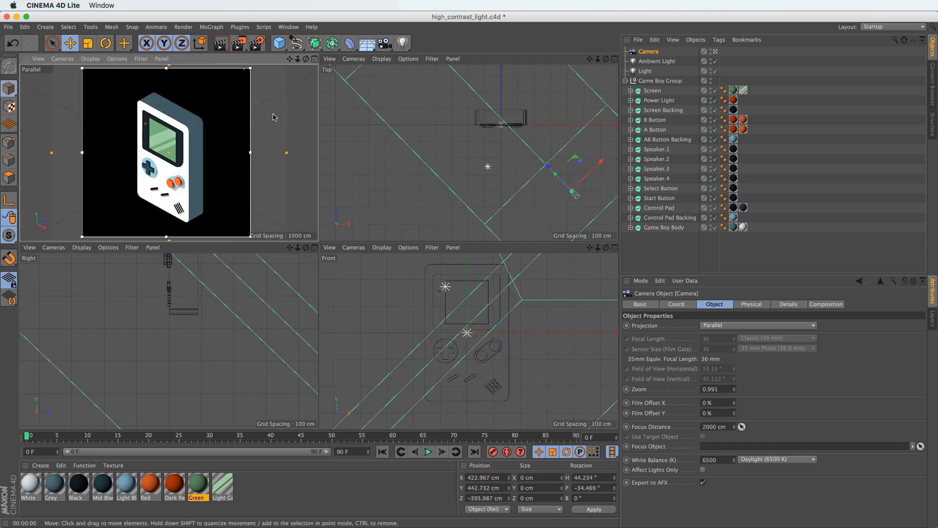
left_click(314, 59)
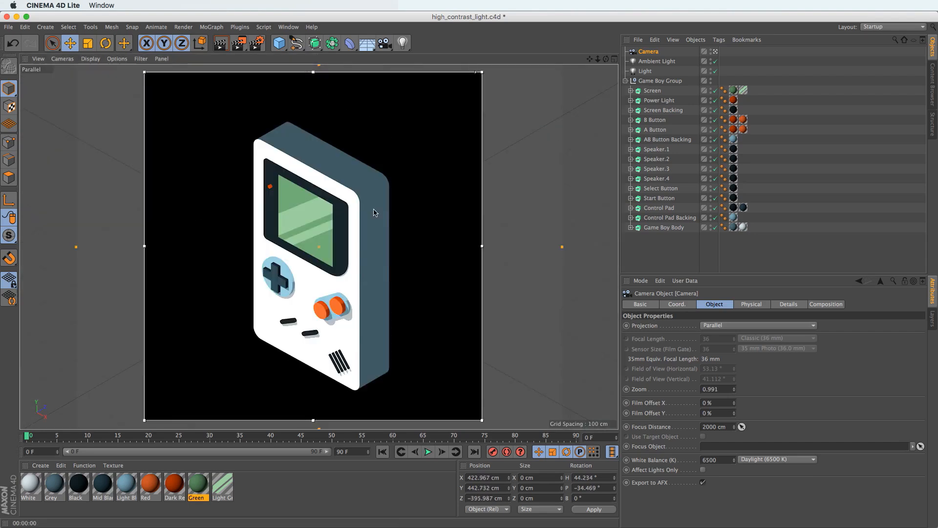
left_click_drag(326, 285, 333, 279, "alt")
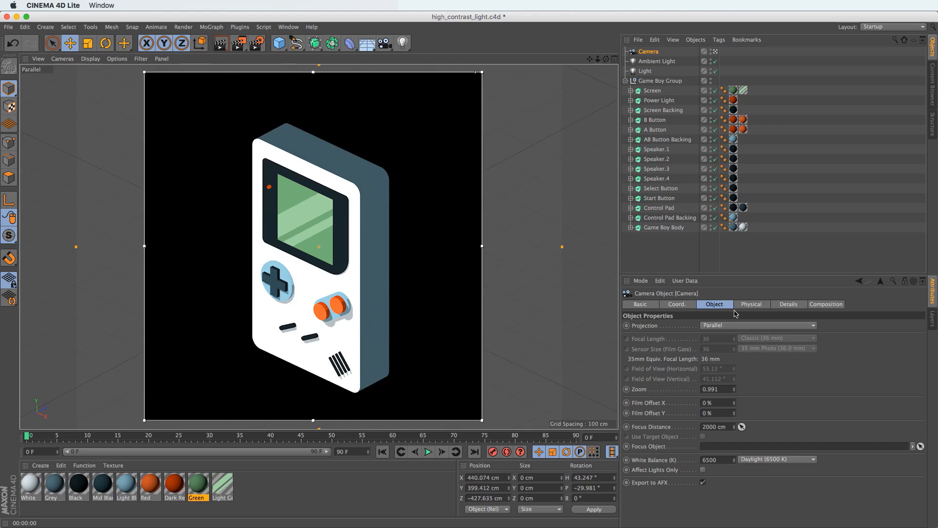